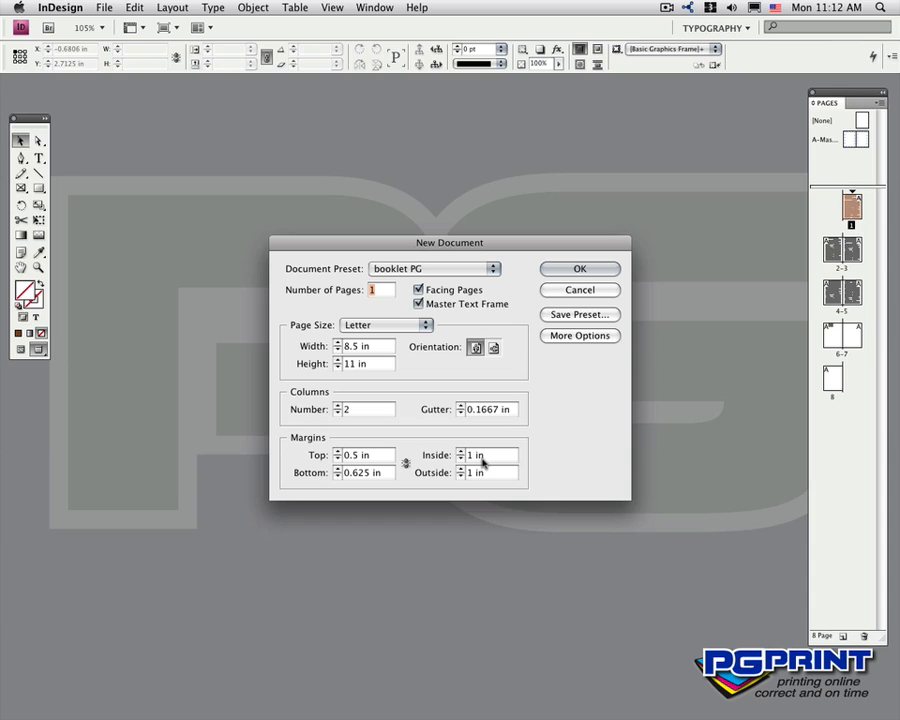
# - Show the bleed and slug settings of the new document and look at the option for saving a preset without keeping one
pyautogui.click(577, 337)
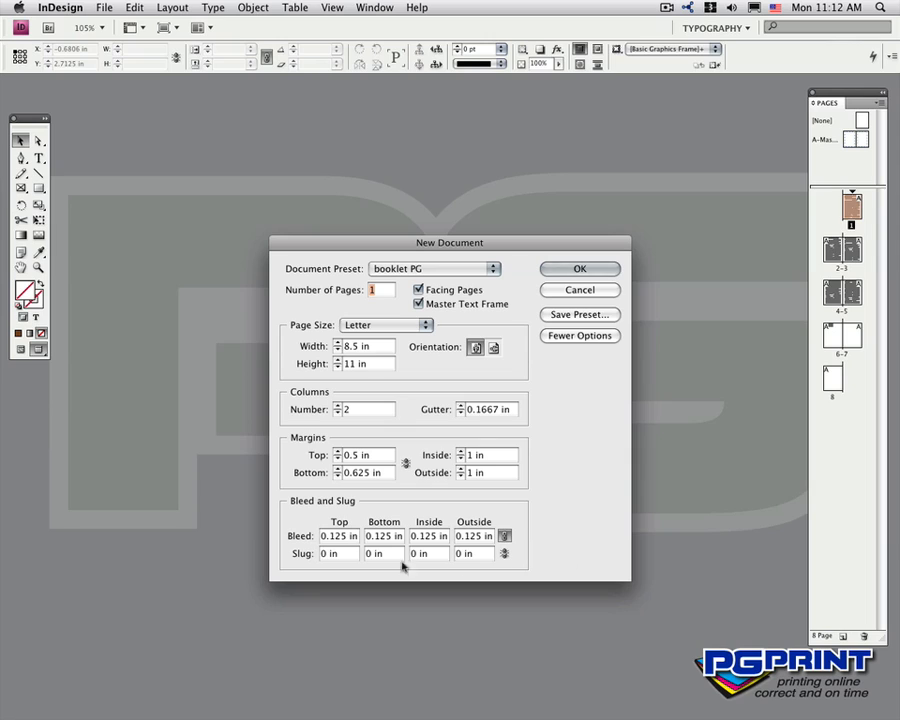
pyautogui.doubleClick(334, 537)
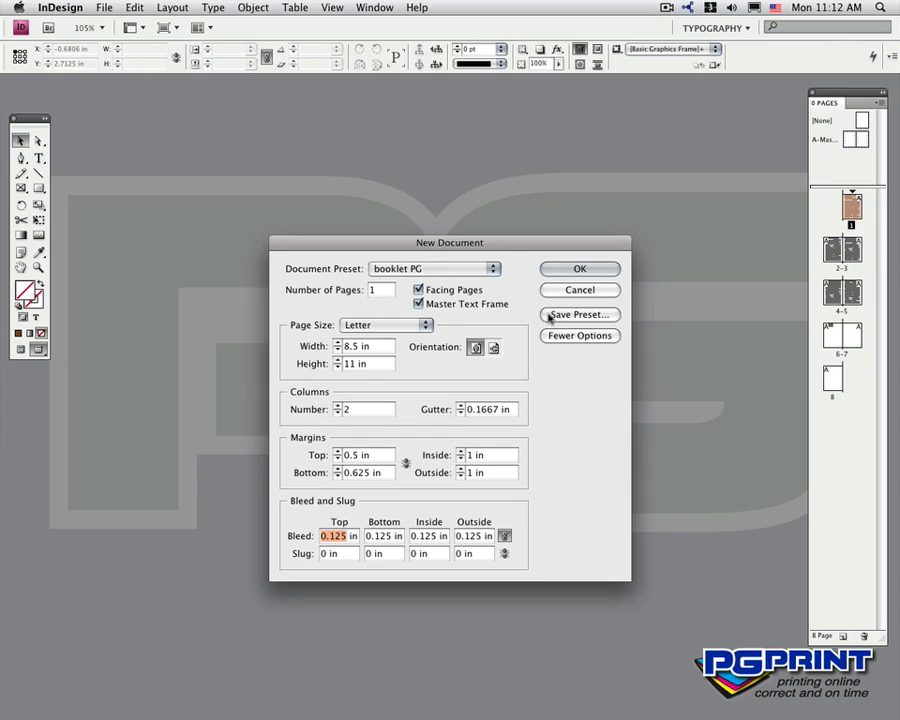
pyautogui.click(598, 314)
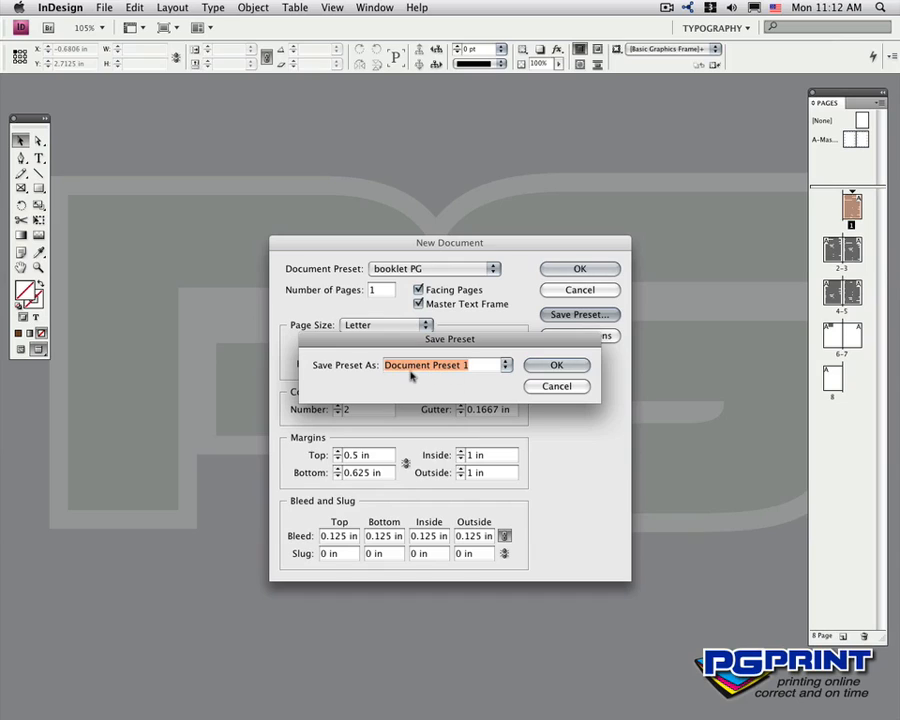
pyautogui.click(541, 385)
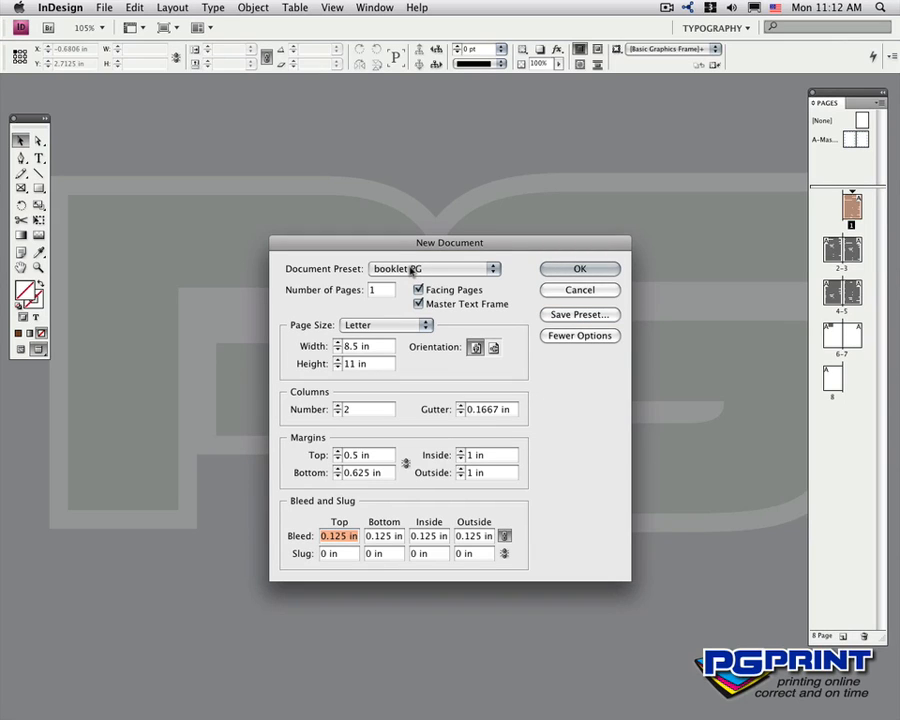
# - Compare the [Default] preset with booklet PG, and create the new document from the booklet PG preset
pyautogui.click(450, 268)
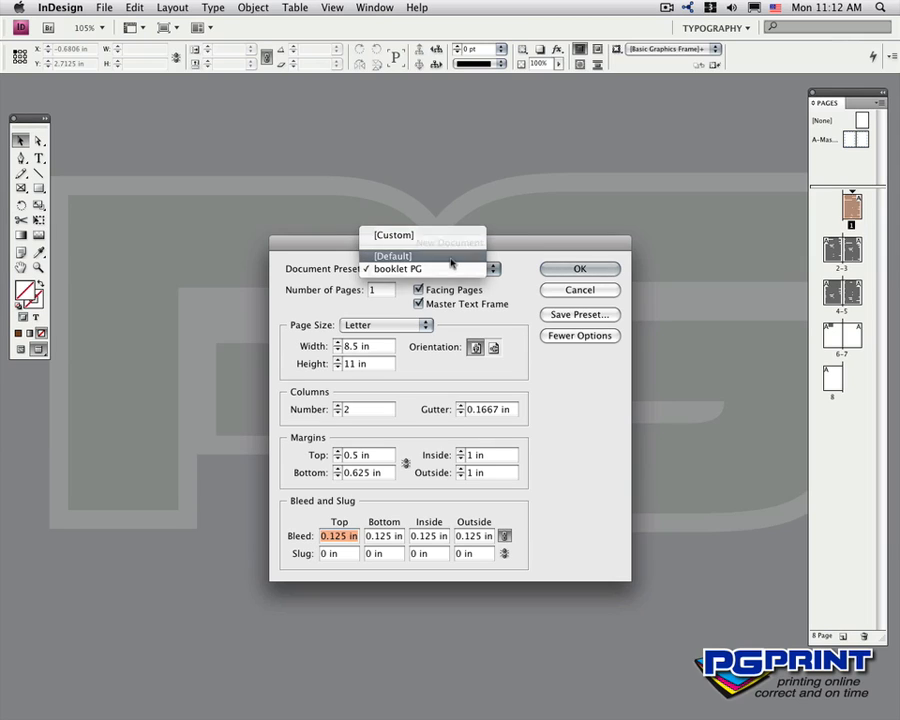
pyautogui.click(450, 257)
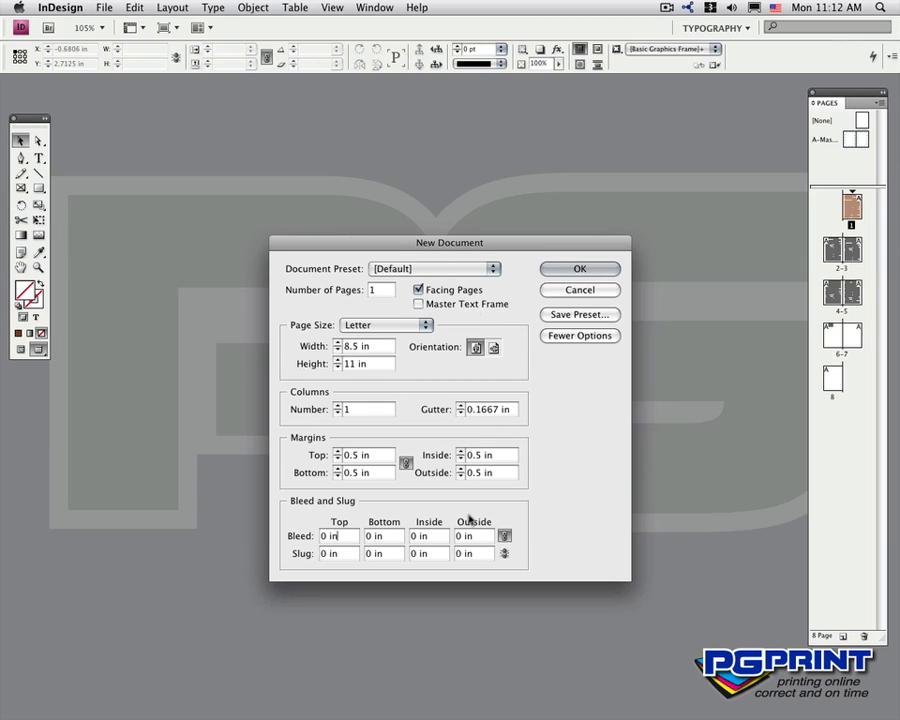
pyautogui.click(493, 268)
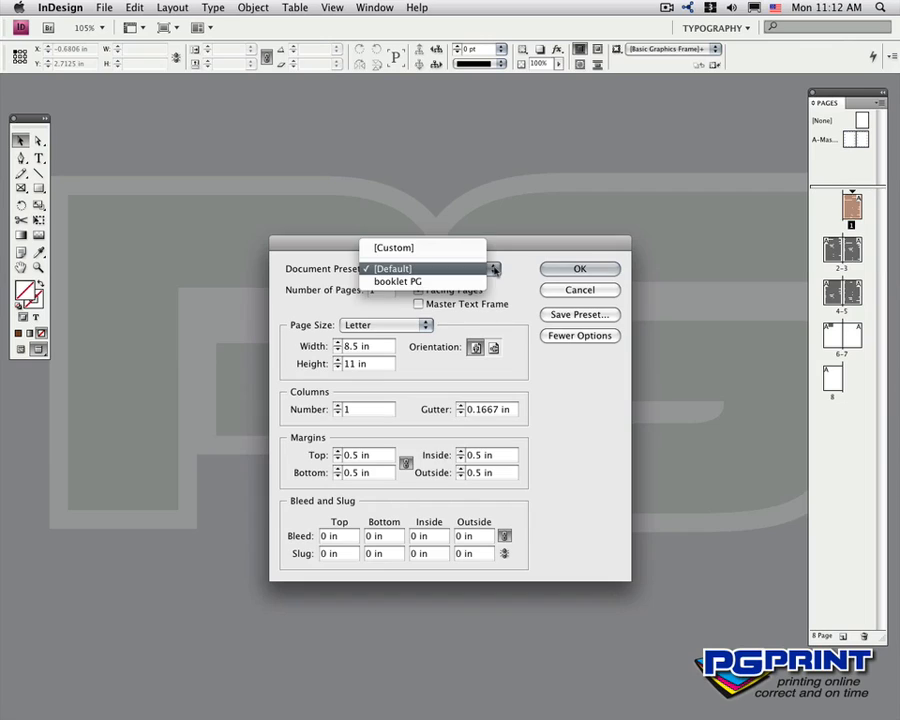
pyautogui.click(484, 281)
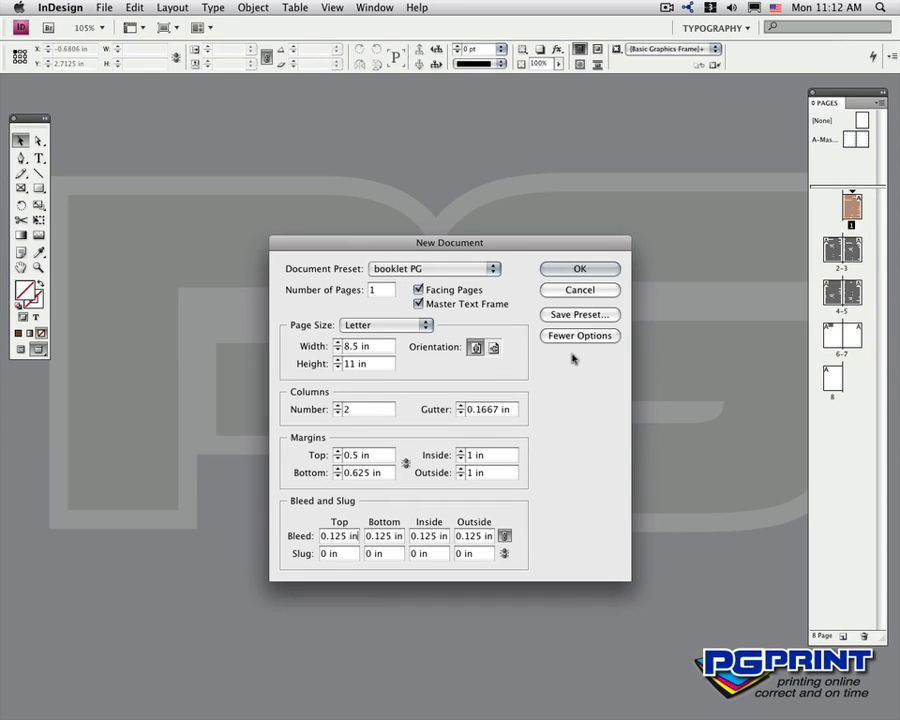
pyautogui.click(555, 271)
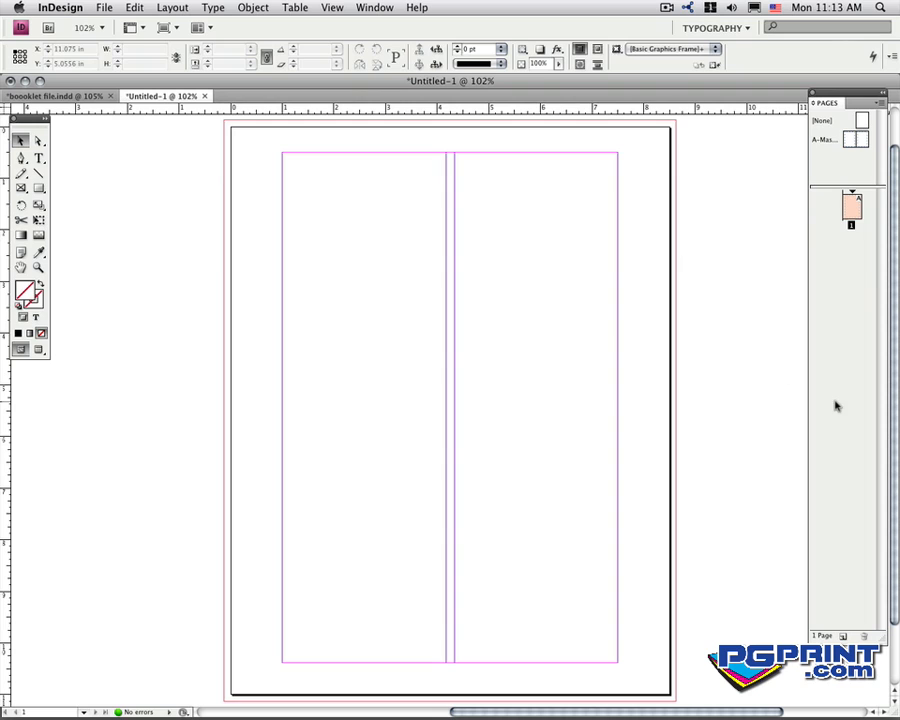
# - Add a second page to the document, and insert 2 more pages after page 2 based on A-Master
pyautogui.click(843, 637)
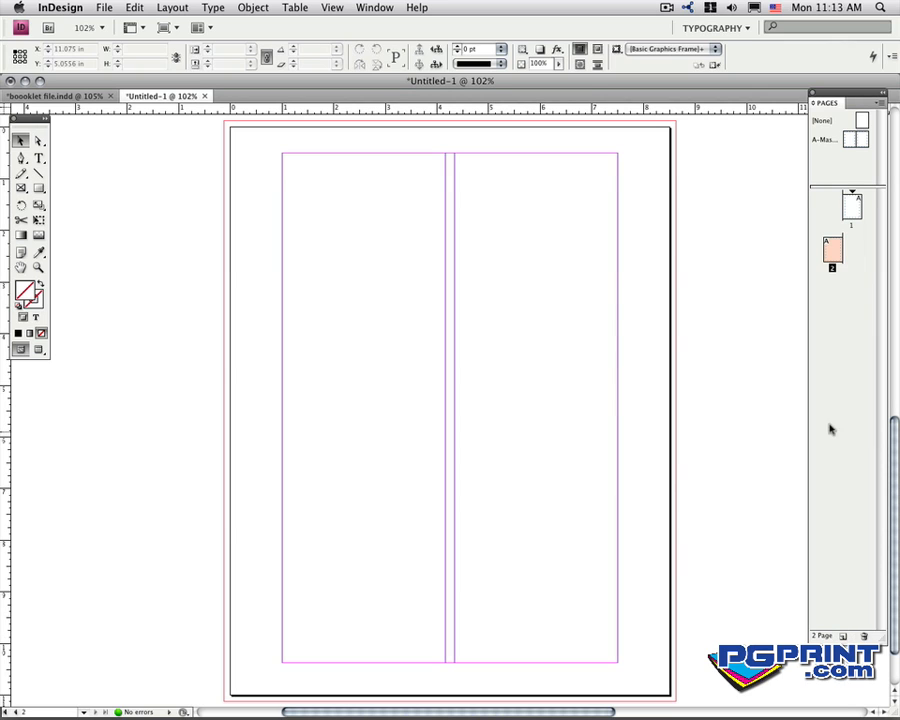
pyautogui.click(881, 103)
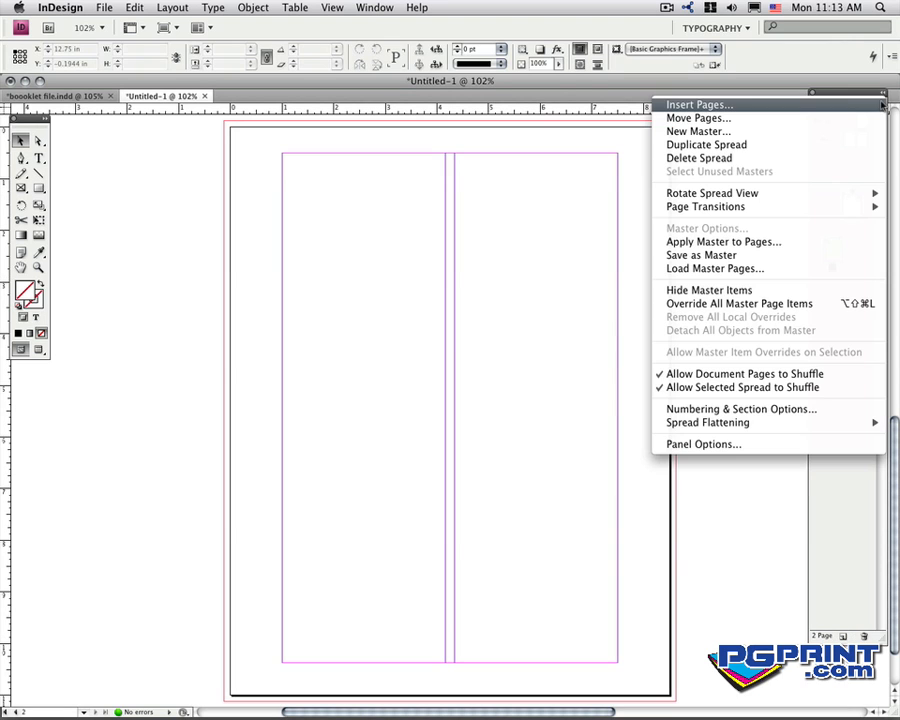
pyautogui.click(718, 106)
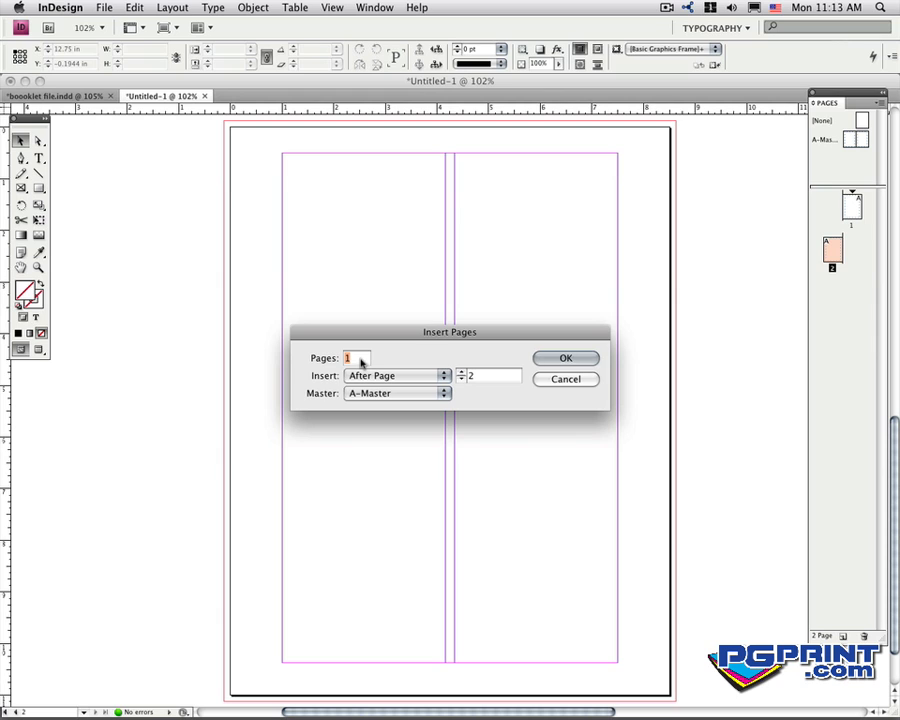
pyautogui.write('2')
pyautogui.click(566, 359)
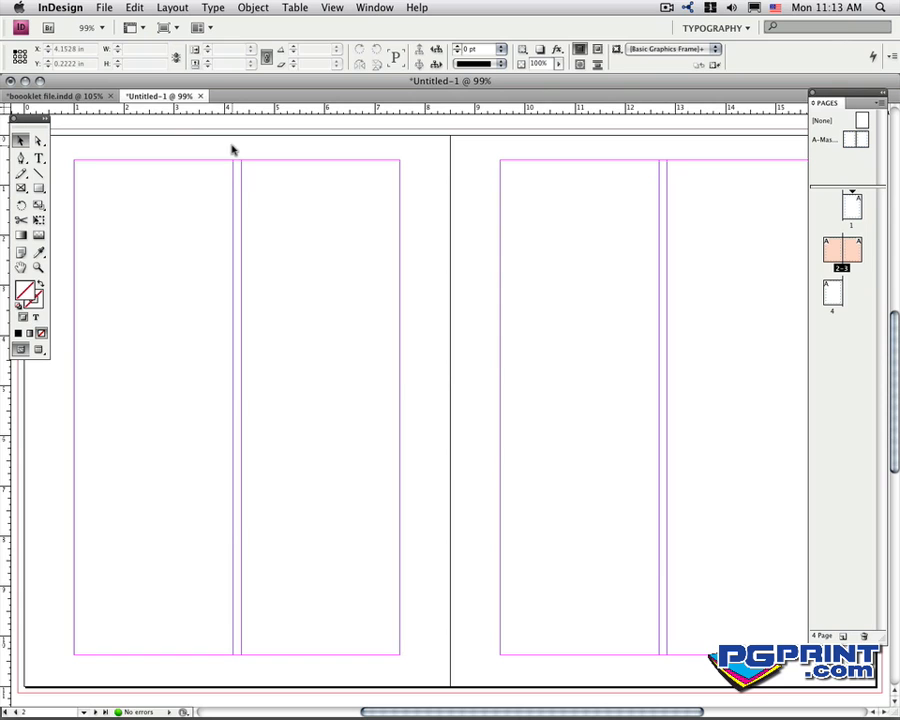
# - Add one page at the end of the document, and insert 3 more pages after page 5 based on A-Master
pyautogui.click(174, 7)
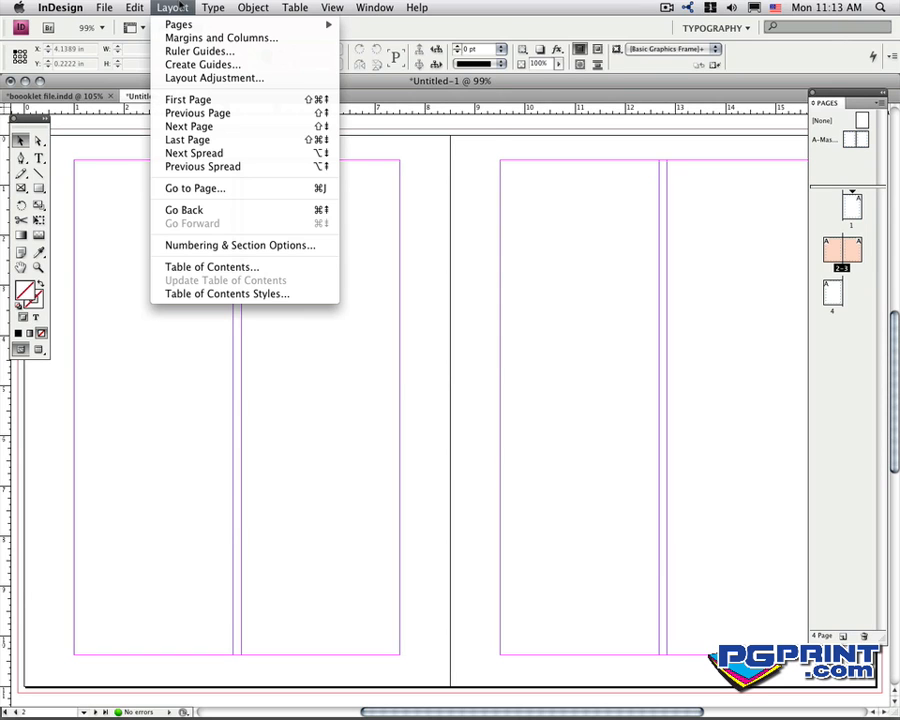
pyautogui.moveTo(180, 28)
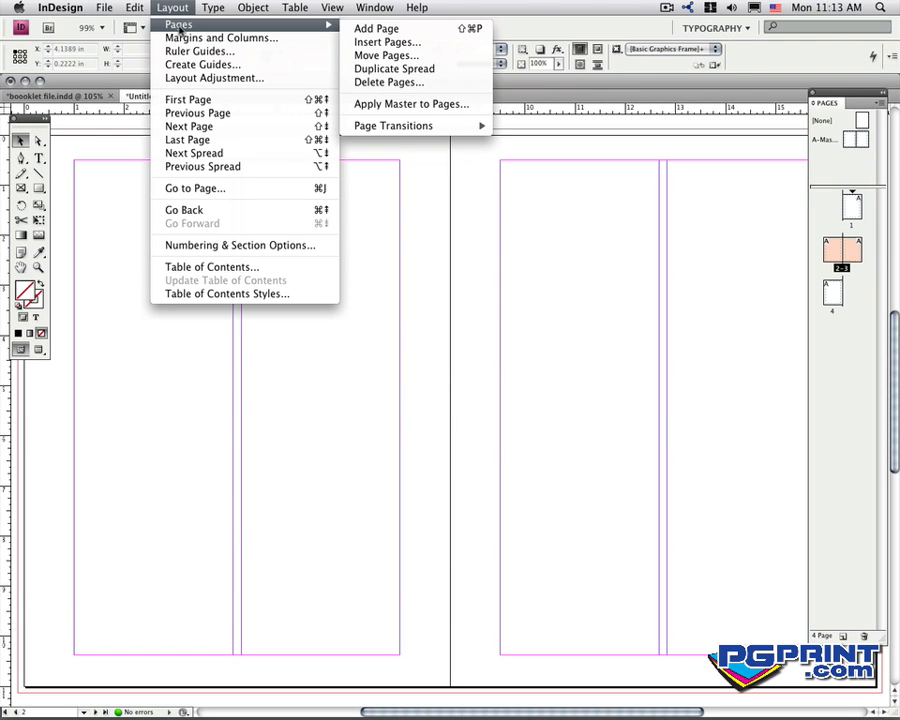
pyautogui.click(376, 29)
pyautogui.click(176, 7)
pyautogui.moveTo(257, 27)
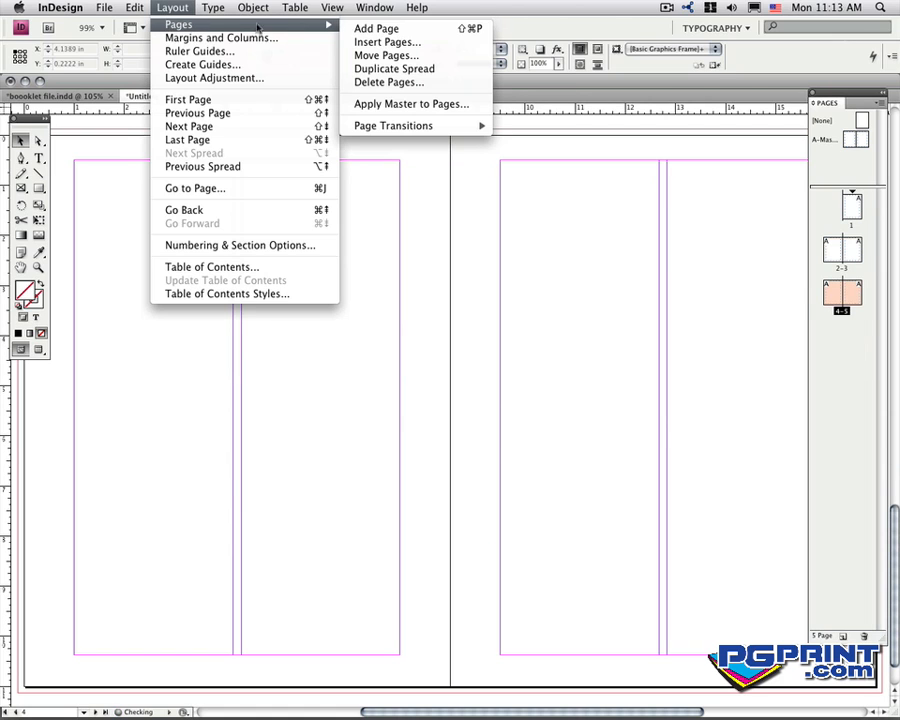
pyautogui.click(385, 42)
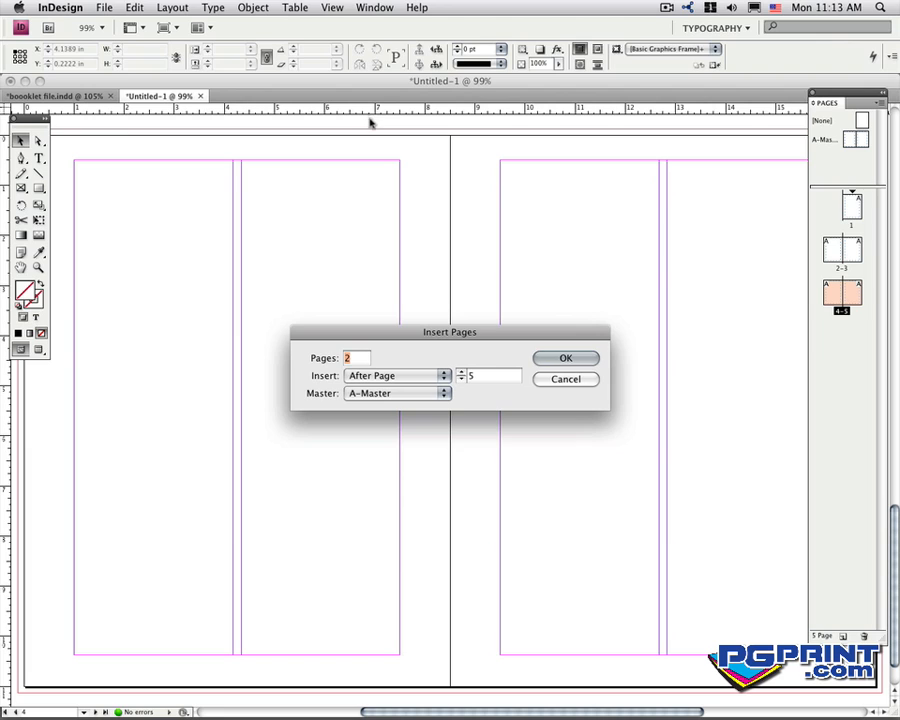
pyautogui.write('3')
pyautogui.click(568, 359)
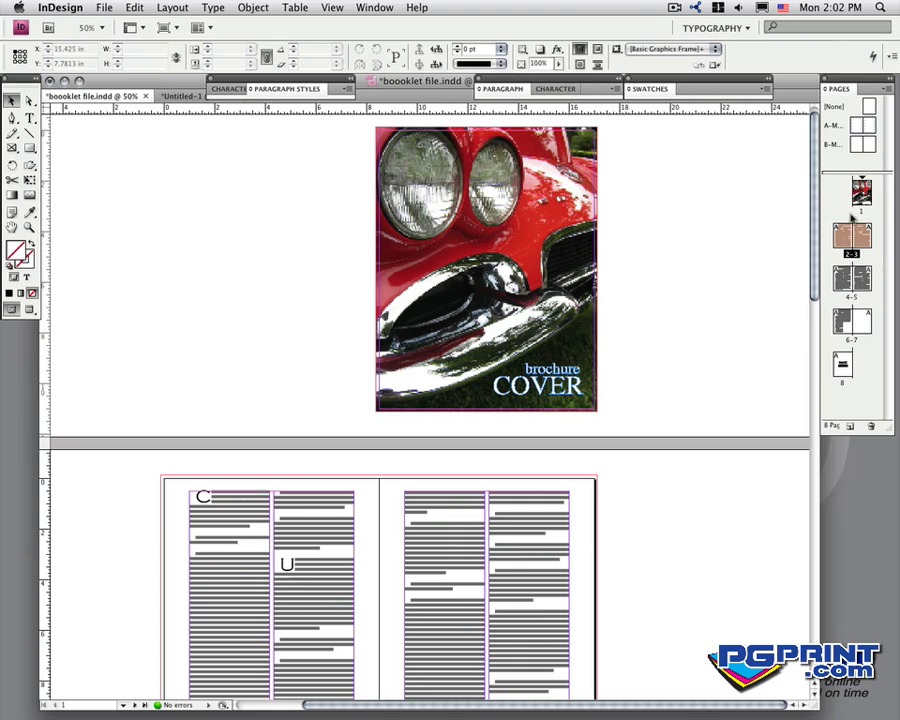
# - Examine the page layout of boooklet file.indd, including its A-Master and B-Master spreads
pyautogui.moveTo(853, 216); pyautogui.dragTo(845, 325)
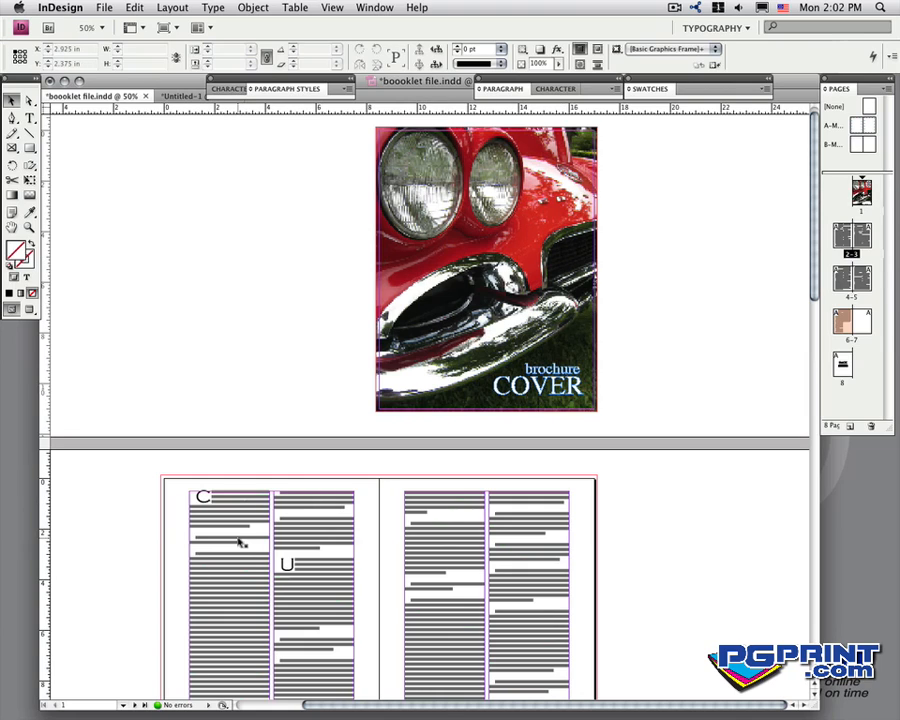
pyautogui.click(857, 125)
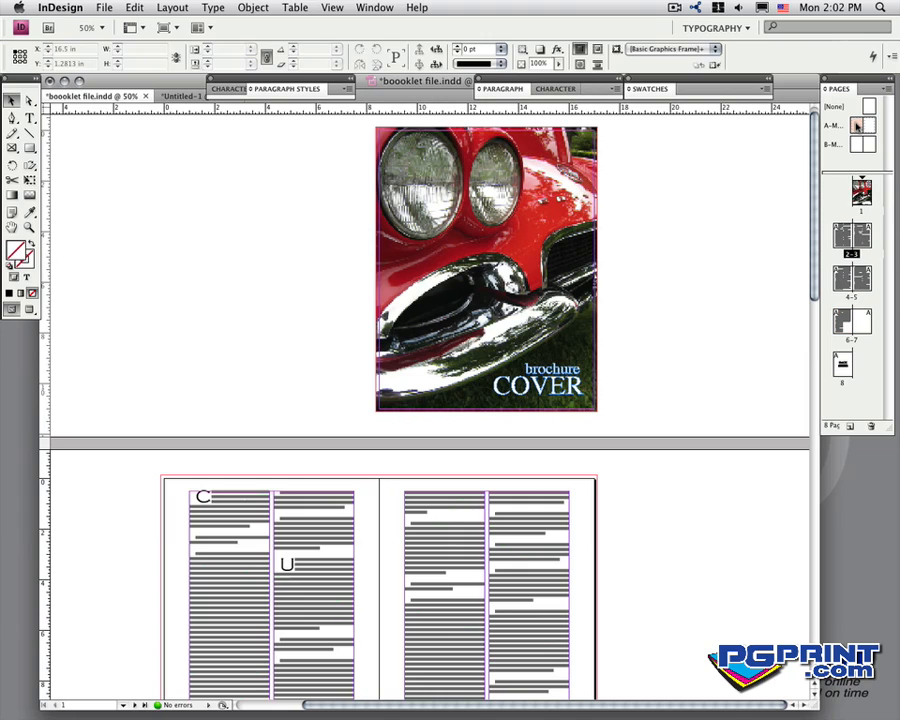
pyautogui.doubleClick(857, 125)
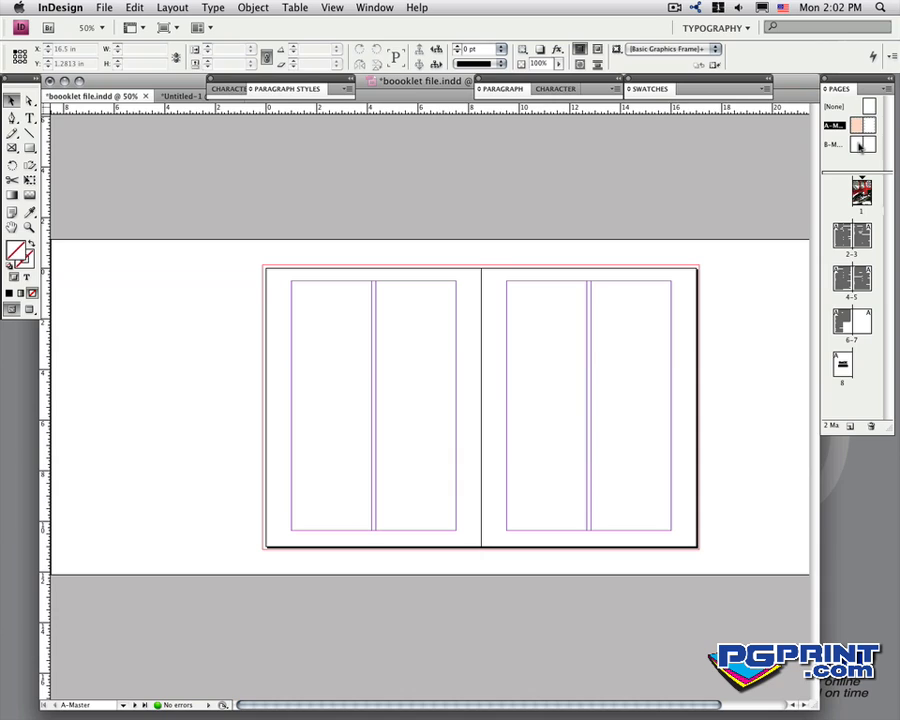
pyautogui.doubleClick(859, 146)
# - Place a copy of the cover's car photo over the outer edge of page 2
pyautogui.doubleClick(842, 237)
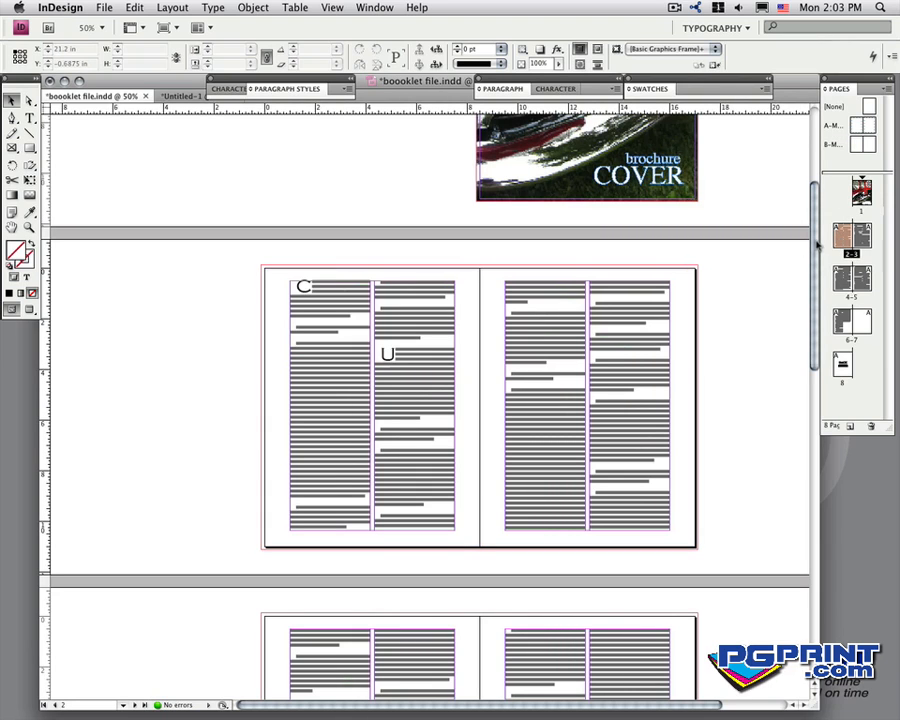
pyautogui.moveTo(812, 253); pyautogui.dragTo(810, 164)
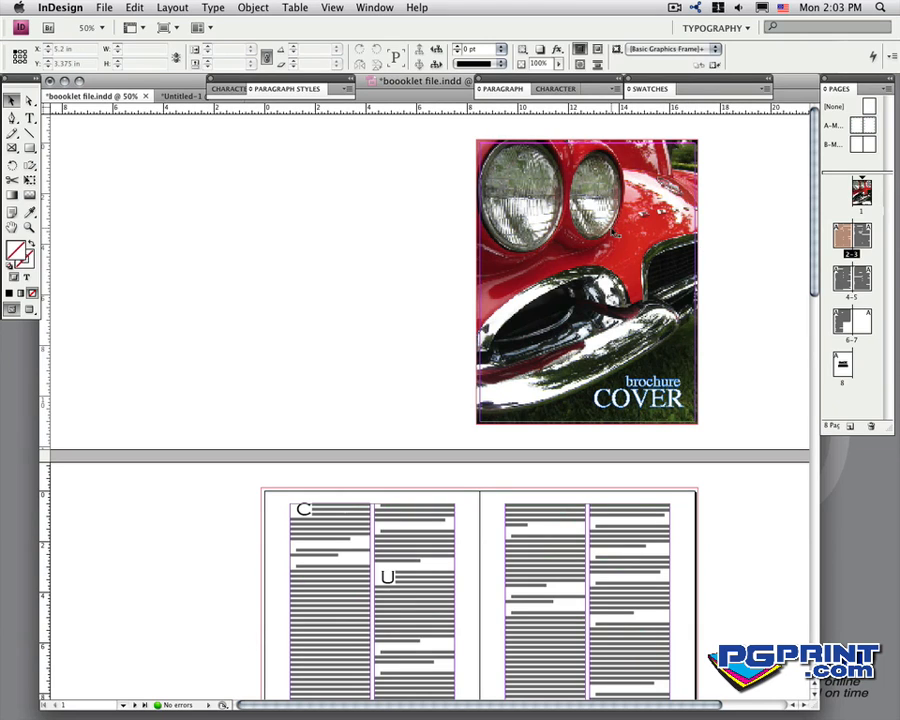
pyautogui.moveTo(612, 232); pyautogui.dragTo(253, 585)
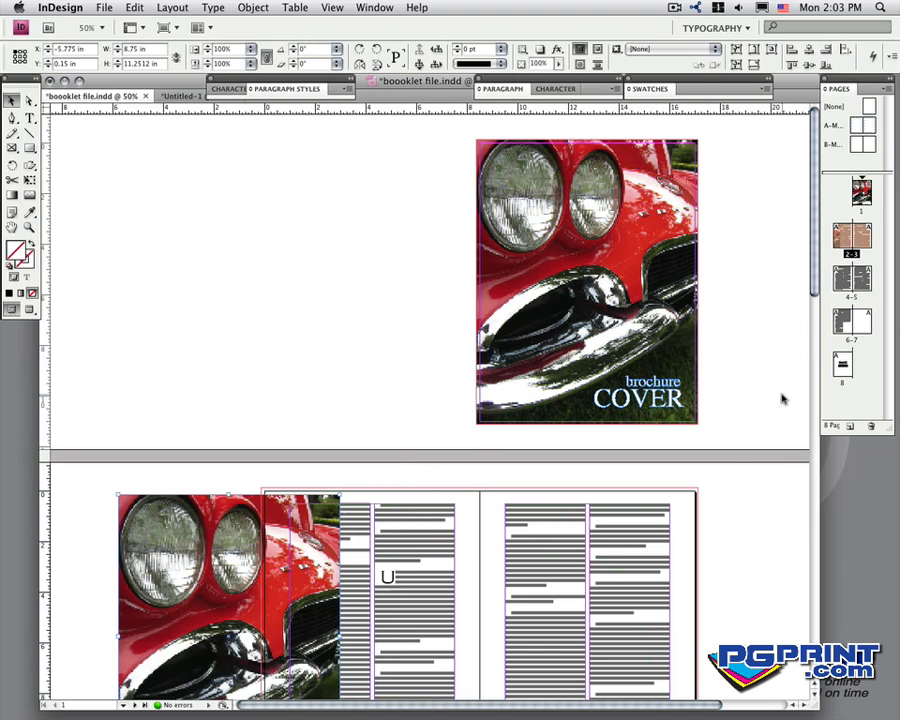
# - Delete the two-column text frame on page 2, accepting that its text reflows to the following pages
pyautogui.moveTo(815, 289); pyautogui.dragTo(814, 366)
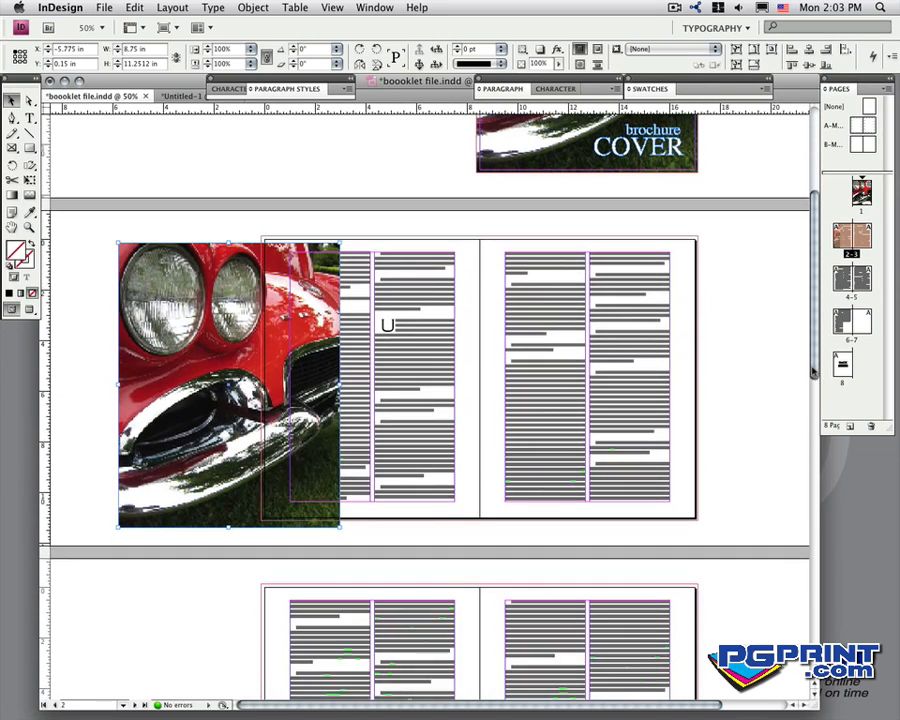
pyautogui.click(410, 283)
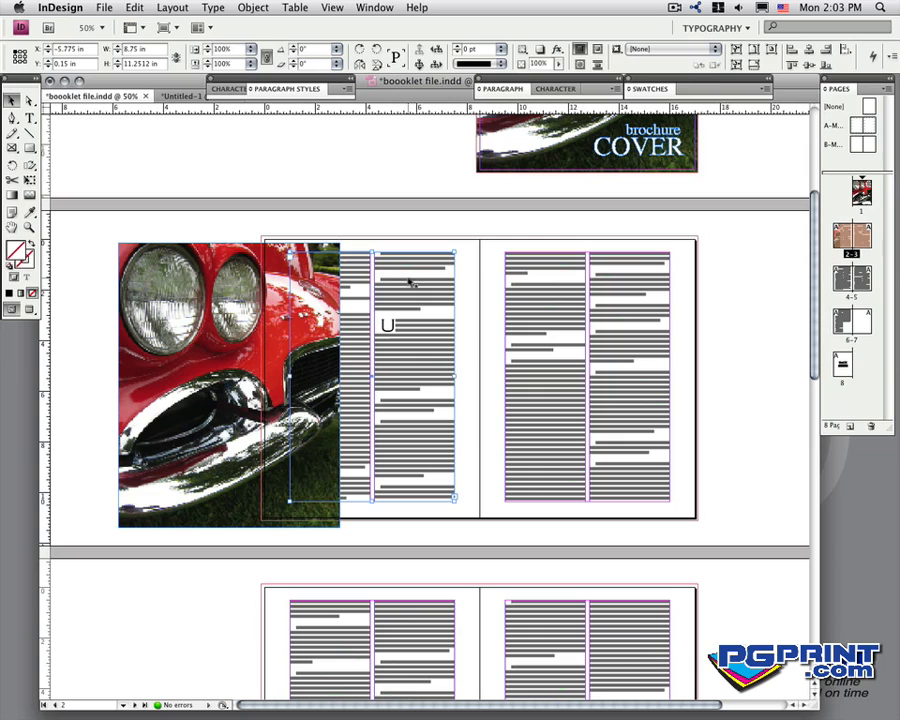
pyautogui.press('Delete')
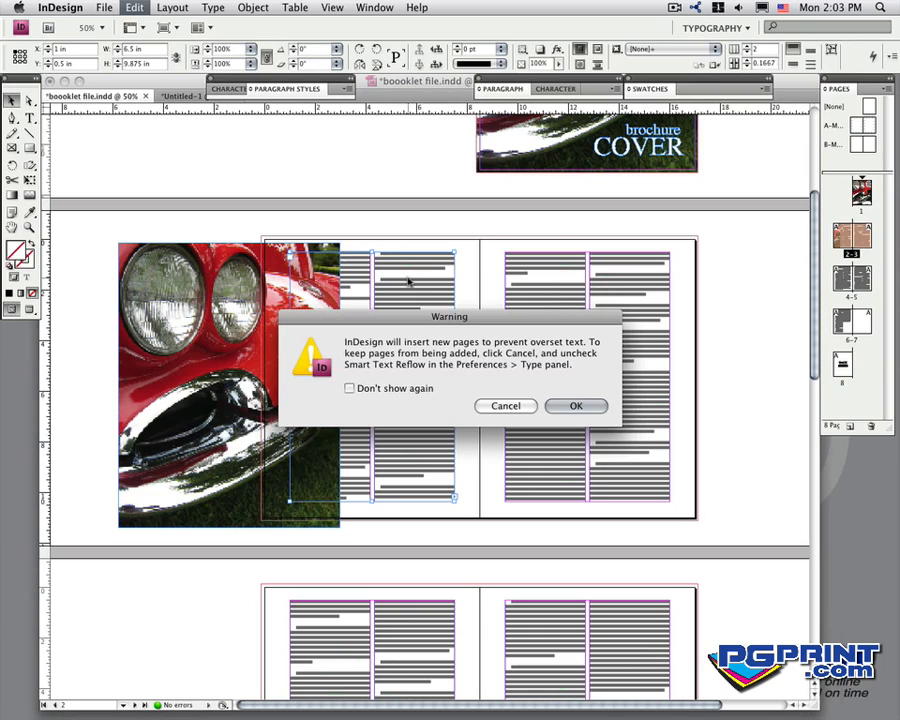
pyautogui.click(588, 406)
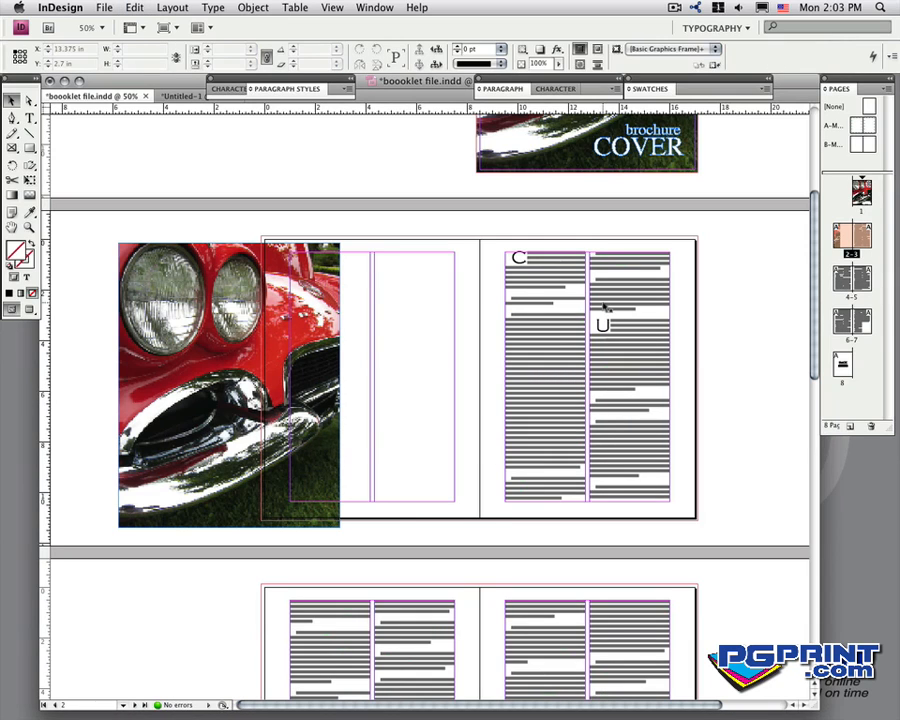
# - Flip the copied car photo horizontally and position it over page 2 so it covers the page out to the bleed
pyautogui.click(361, 65)
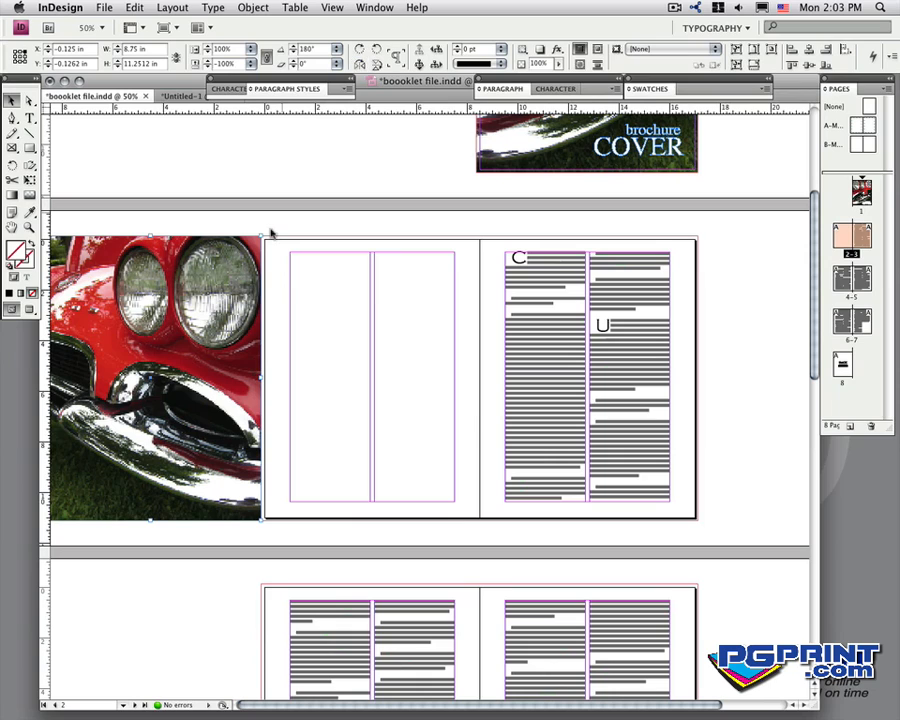
pyautogui.moveTo(221, 277); pyautogui.dragTo(427, 278)
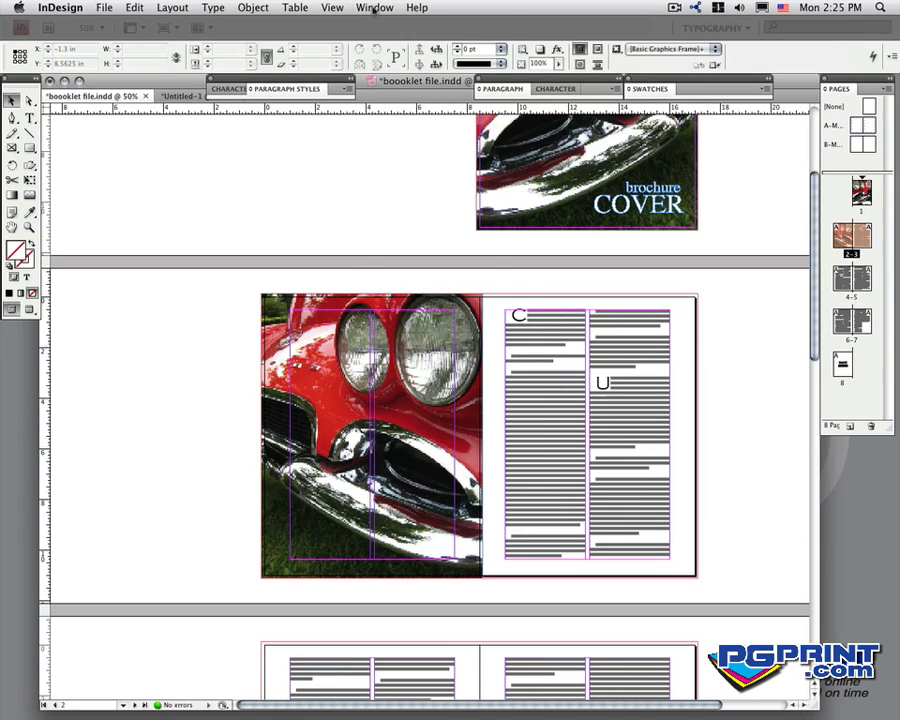
# - Reduce the opacity of the car photo on page 2 to 34% with Effects
pyautogui.click(374, 8)
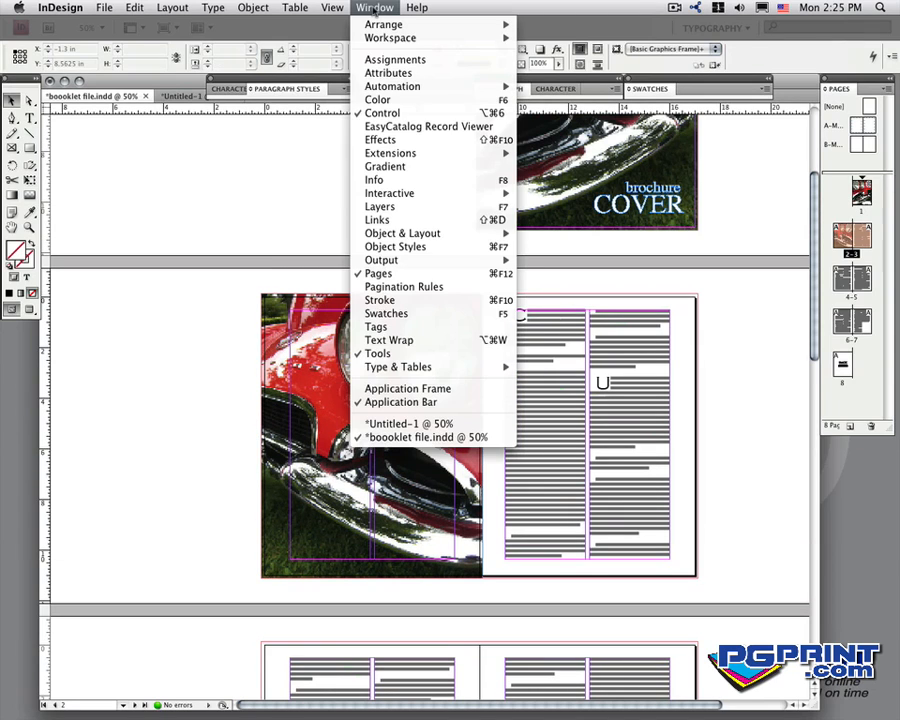
pyautogui.click(380, 140)
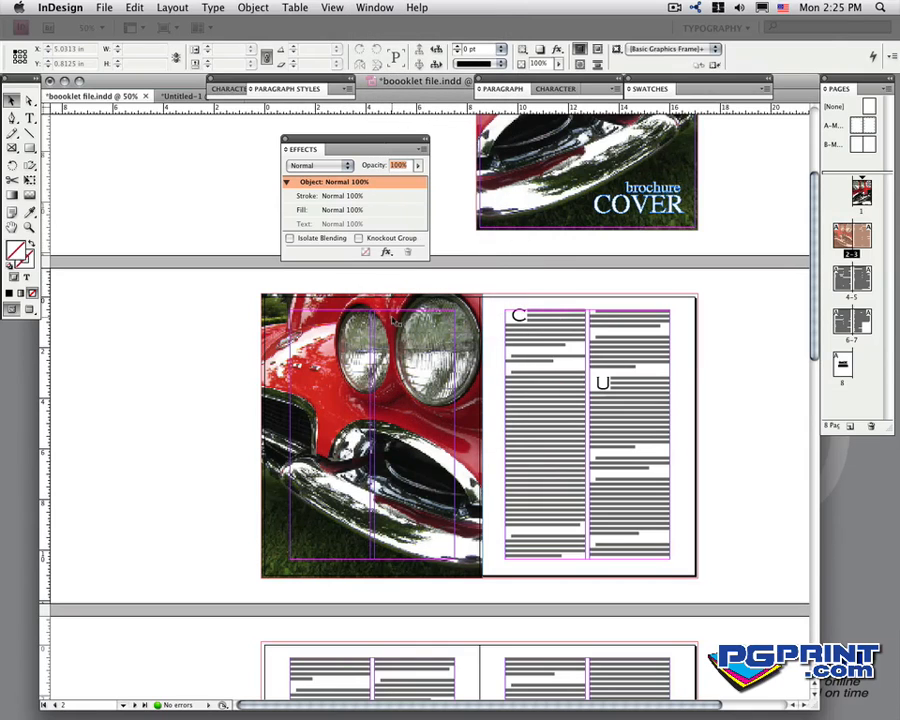
pyautogui.click(388, 306)
pyautogui.moveTo(418, 165); pyautogui.dragTo(373, 181)
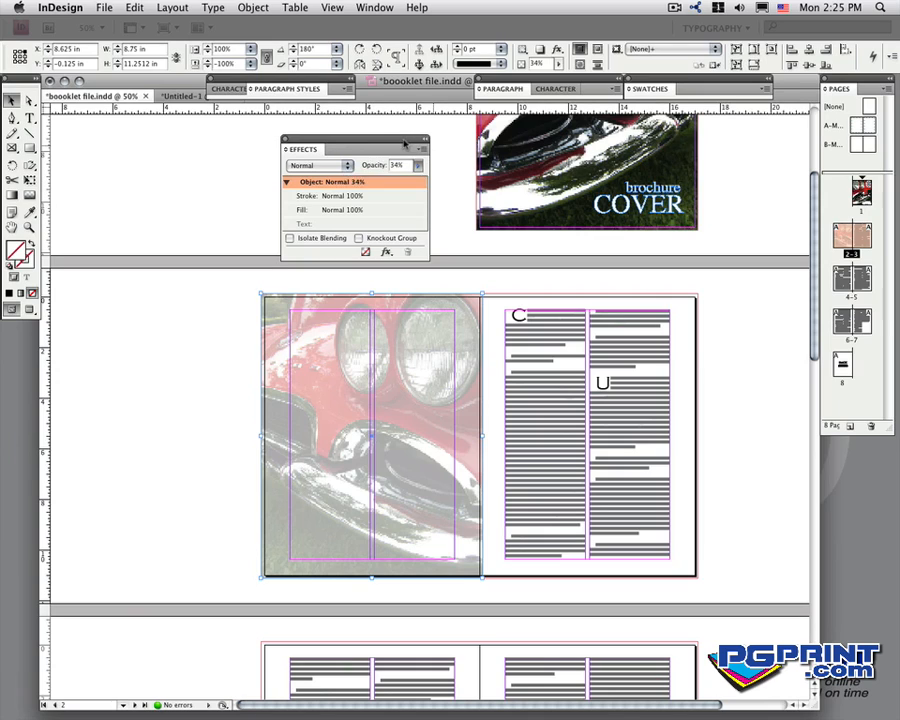
pyautogui.moveTo(414, 146); pyautogui.dragTo(245, 142)
pyautogui.click(117, 136)
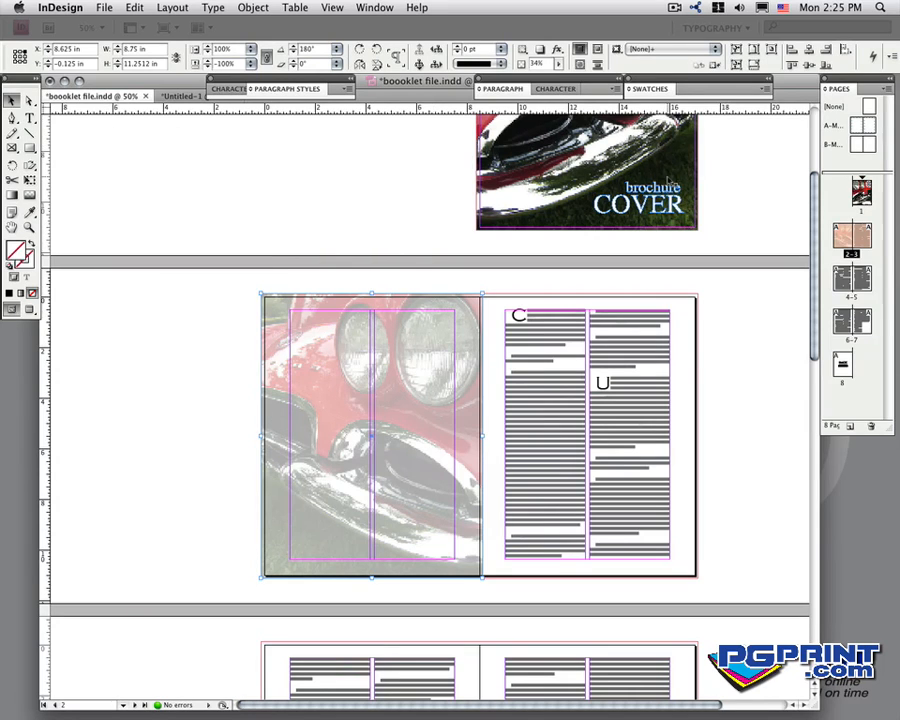
# - Preview the pages without guides and trim the faded car photo on page 2 at the spine to a width of 8.625 in
pyautogui.scroll(5, 818, 197)
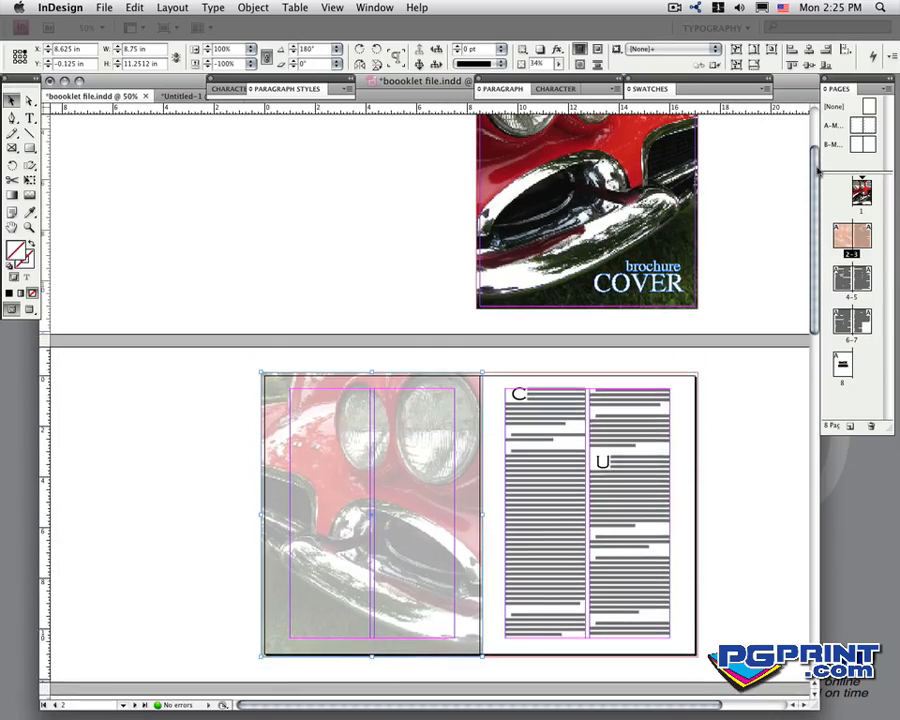
pyautogui.click(29, 311)
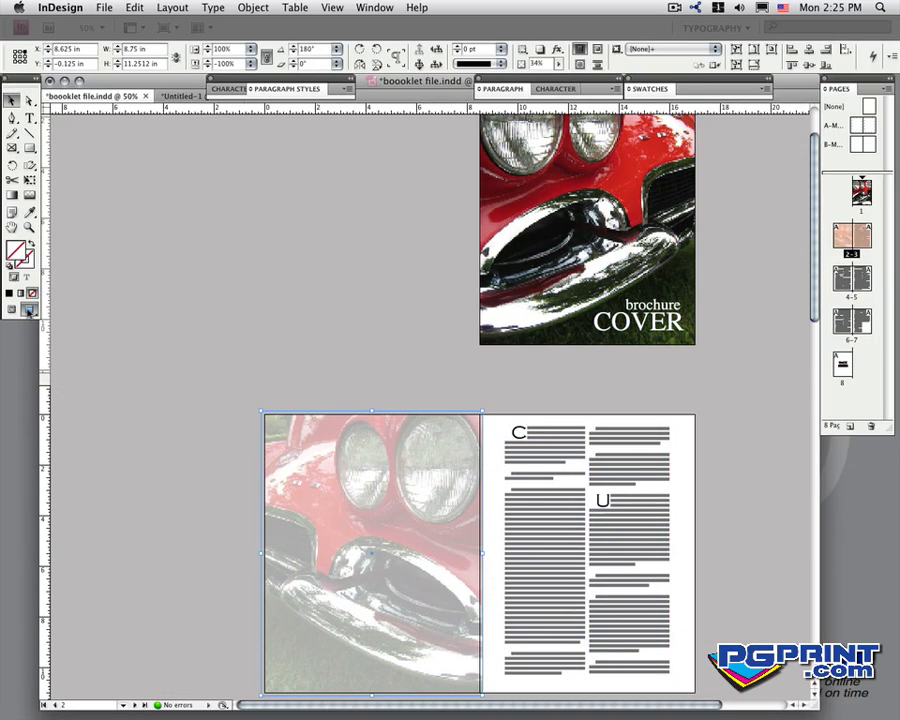
pyautogui.click(637, 381)
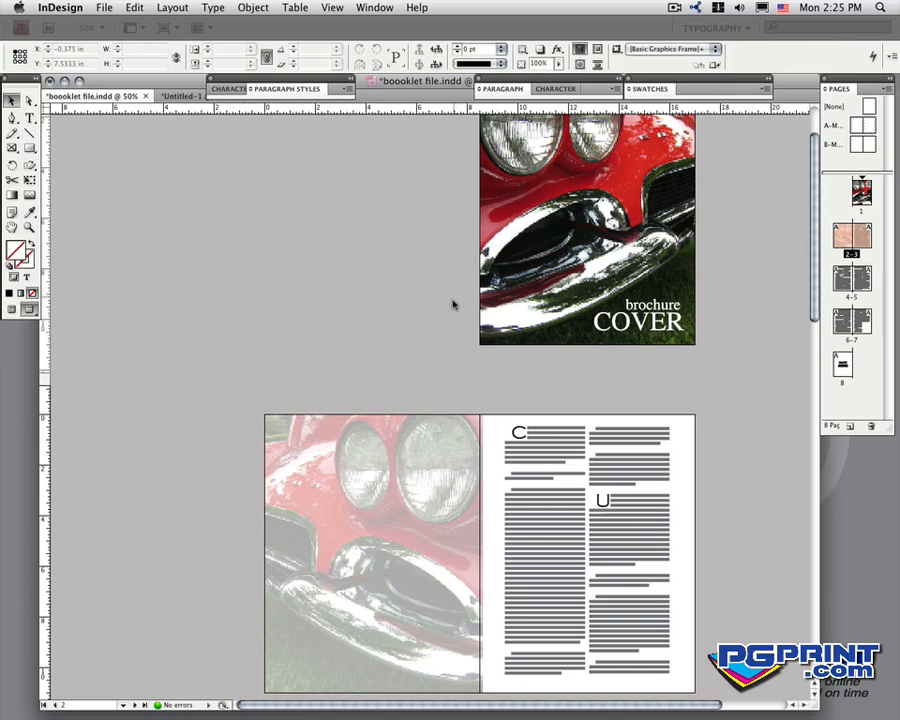
pyautogui.click(463, 456)
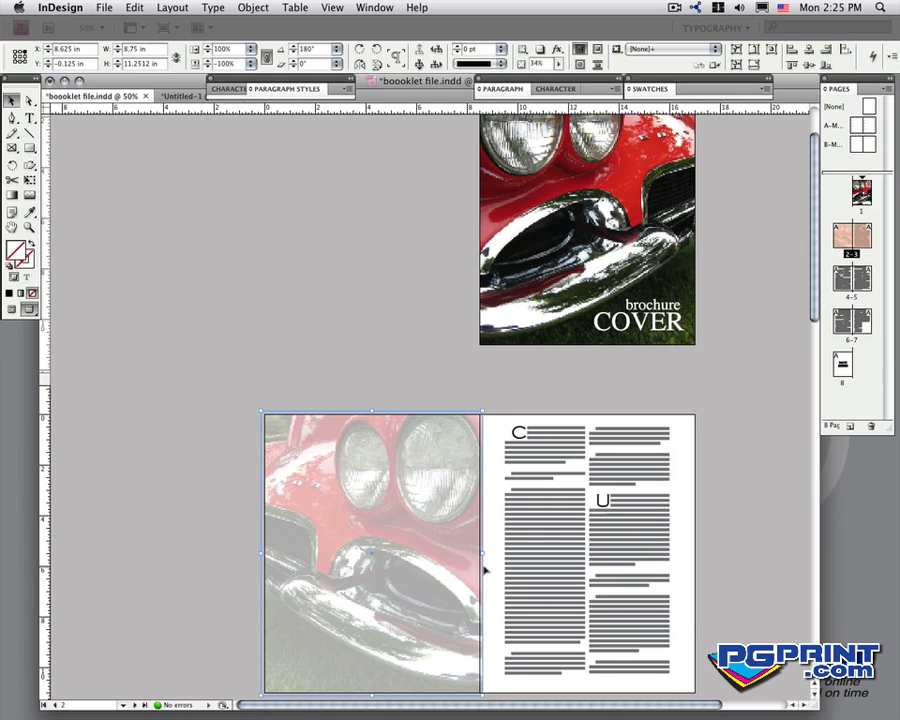
pyautogui.moveTo(481, 552); pyautogui.dragTo(479, 552)
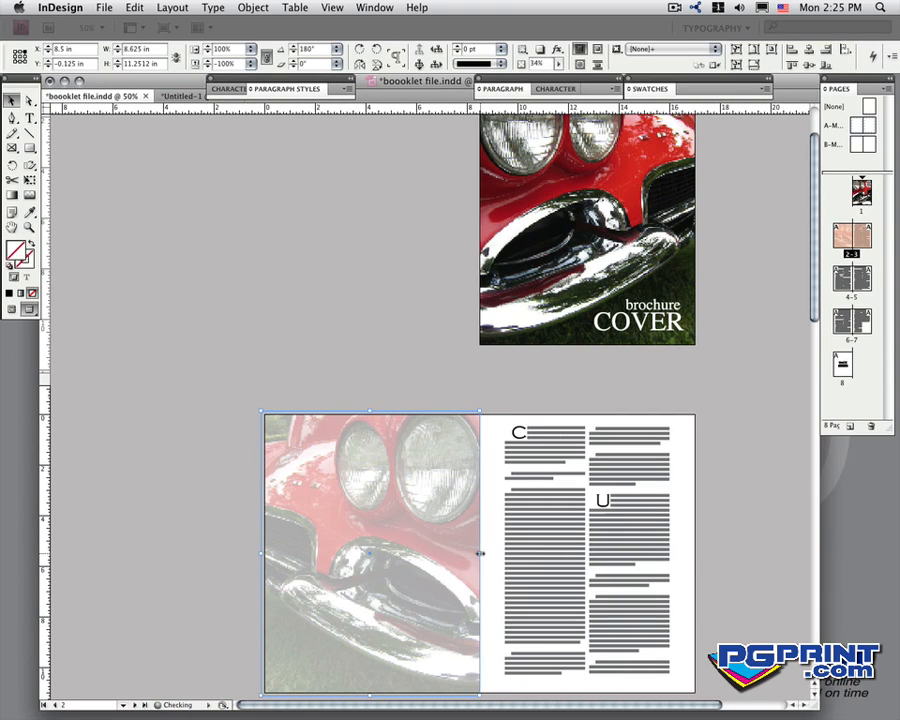
pyautogui.click(360, 364)
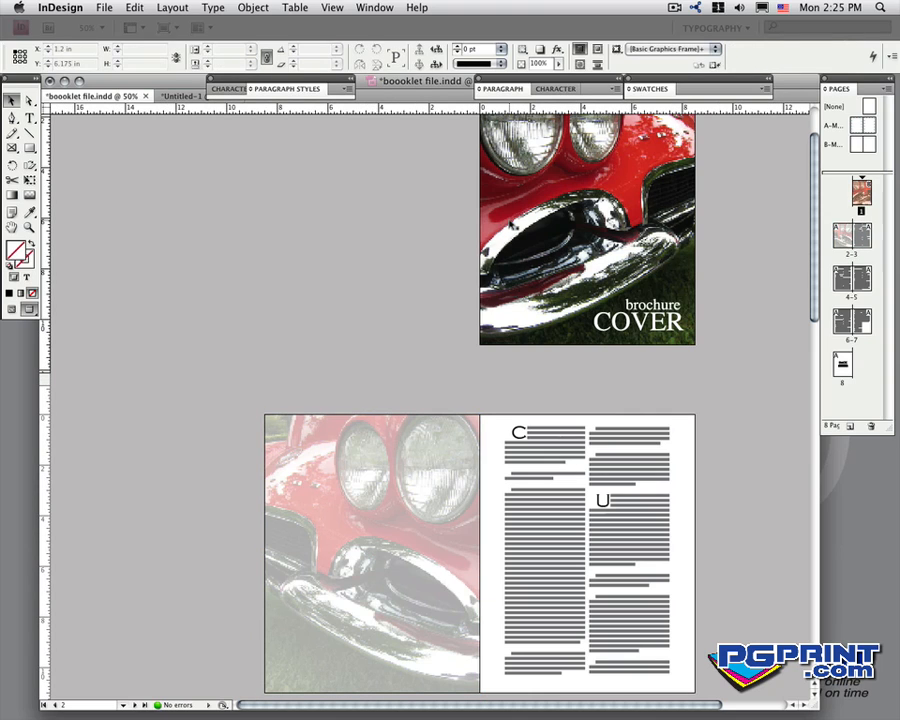
pyautogui.click(504, 220)
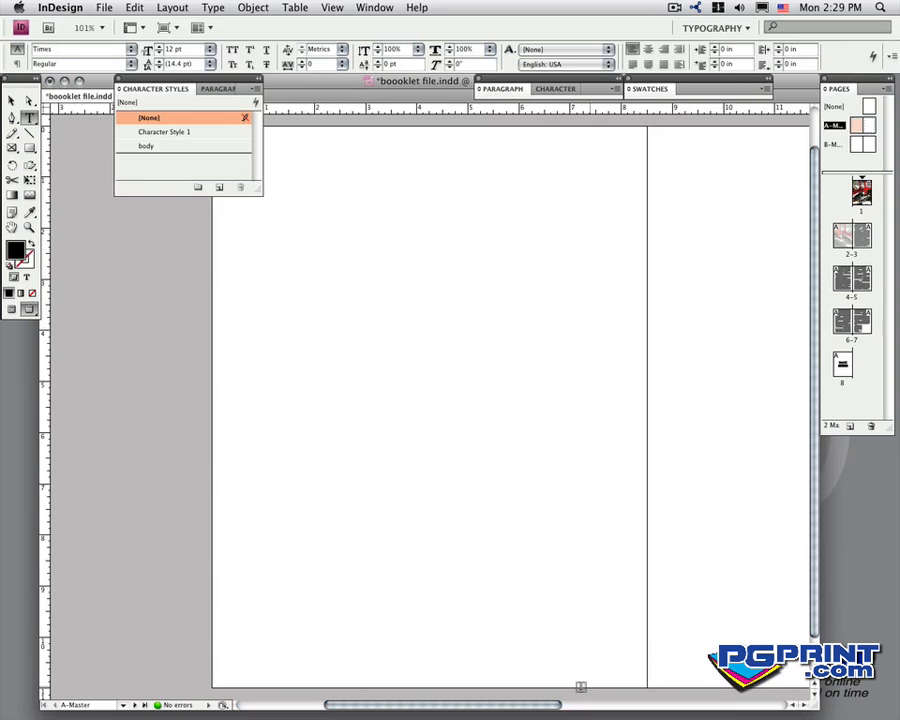
# - With guides shown, draw a small text frame in the outer margin of A-Master's left page and insert a Current Page Number marker
pyautogui.hscroll(4, 391, 495)
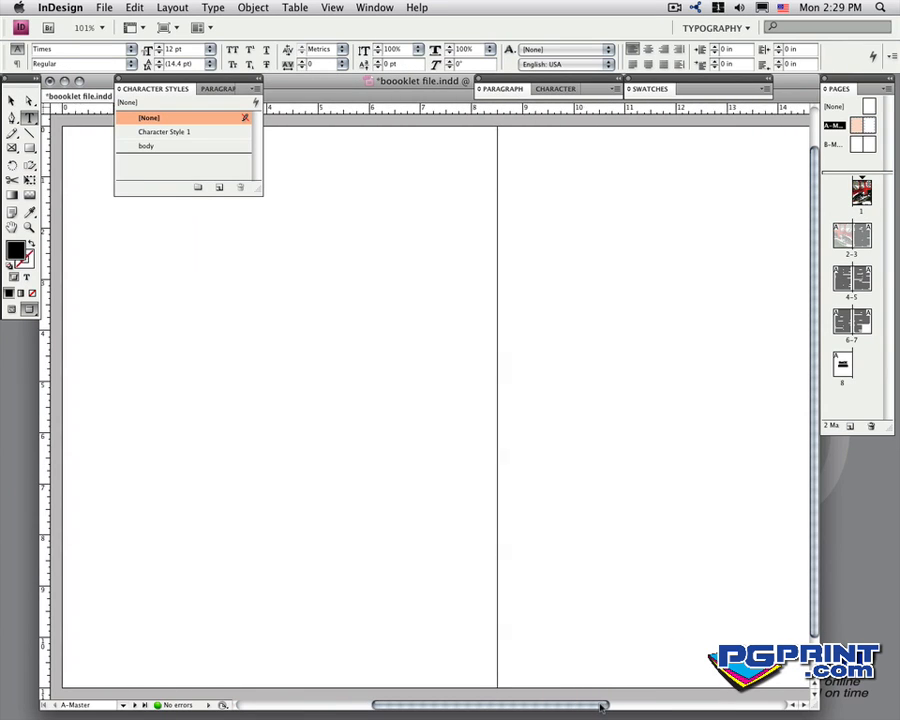
pyautogui.click(12, 309)
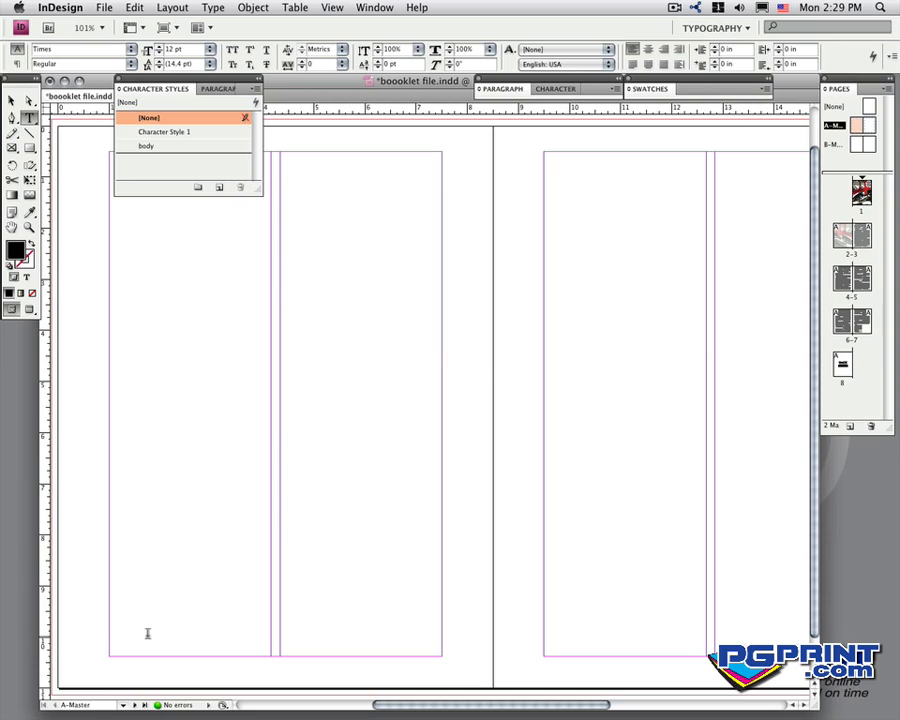
pyautogui.click(115, 648)
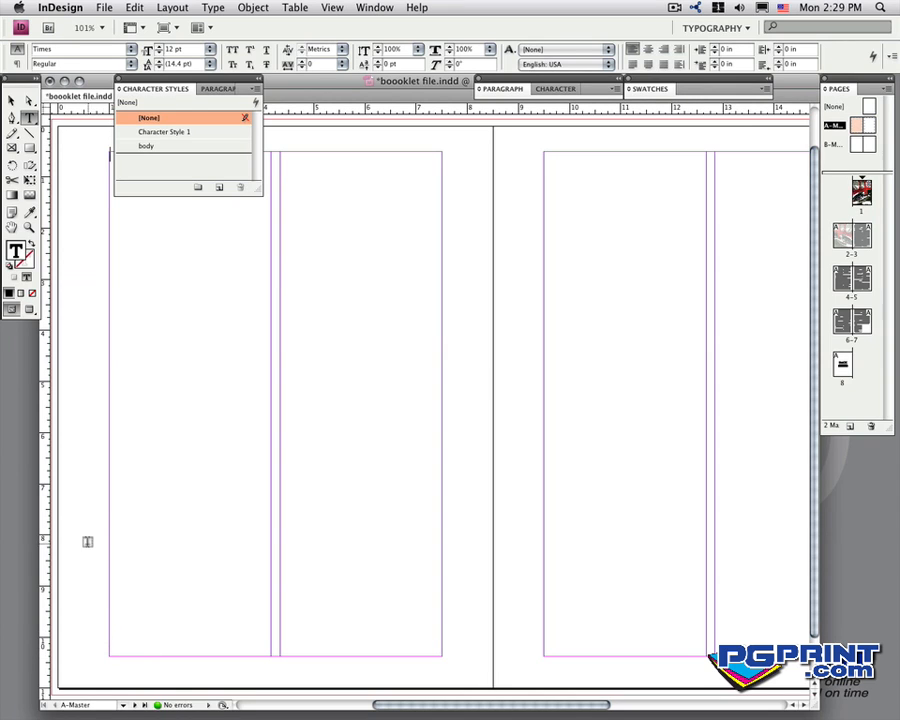
pyautogui.moveTo(86, 545); pyautogui.dragTo(104, 561)
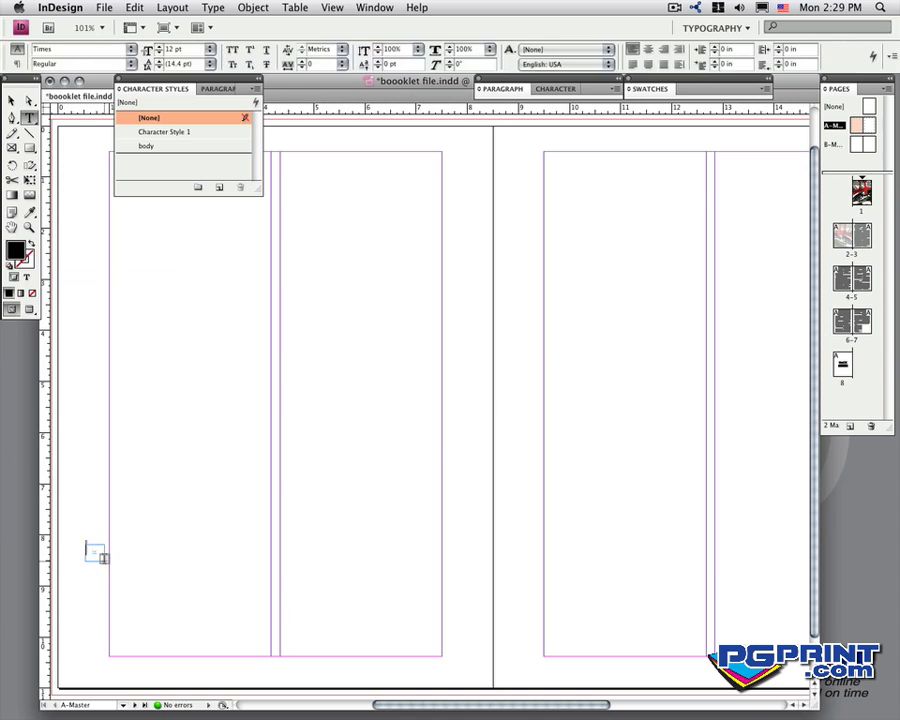
pyautogui.click(213, 7)
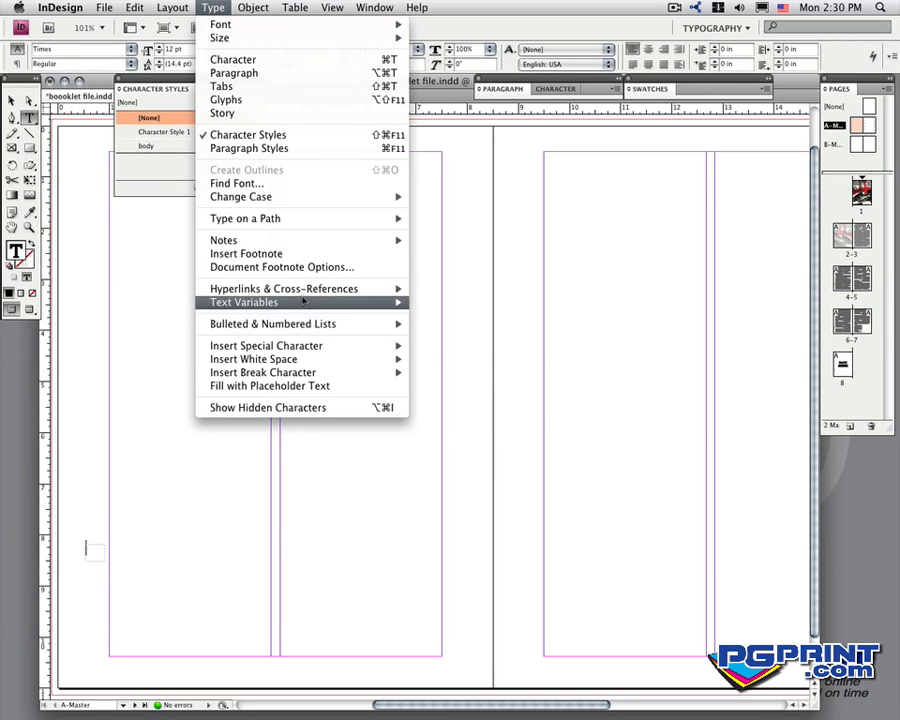
pyautogui.moveTo(305, 345)
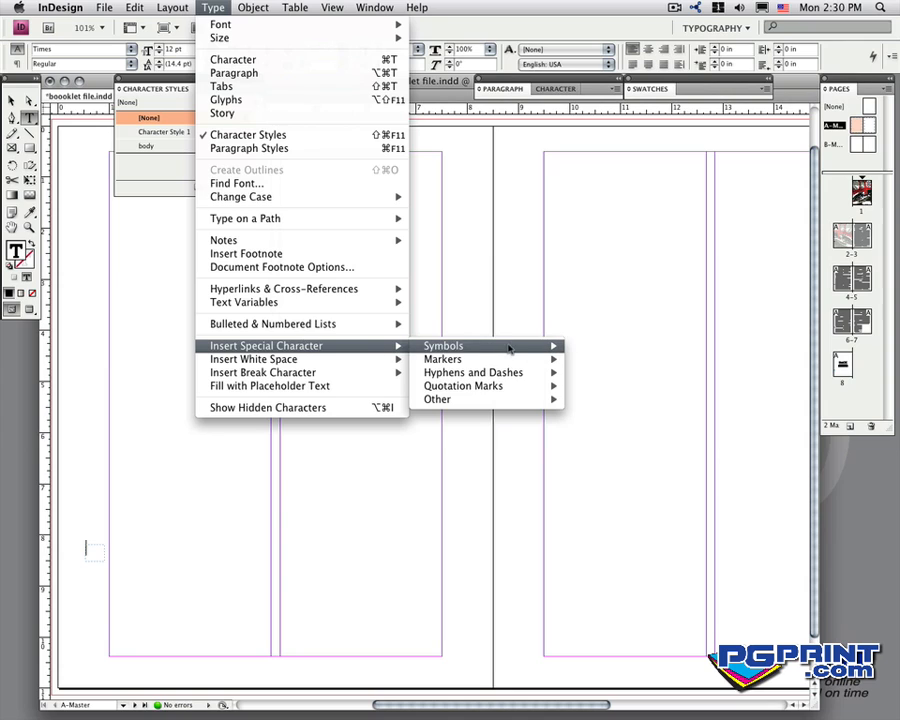
pyautogui.moveTo(510, 366)
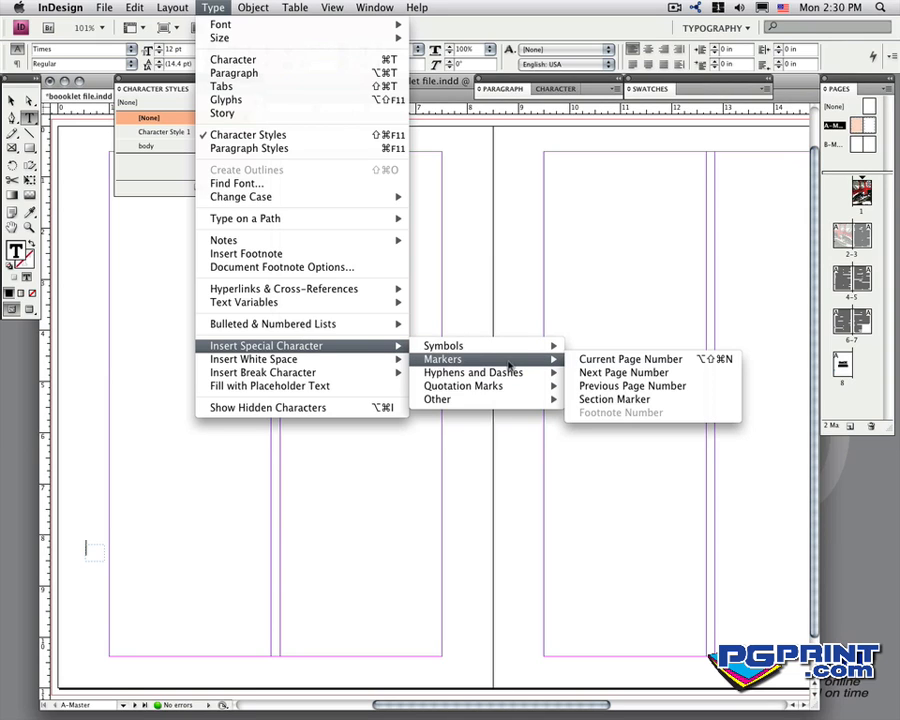
pyautogui.click(592, 360)
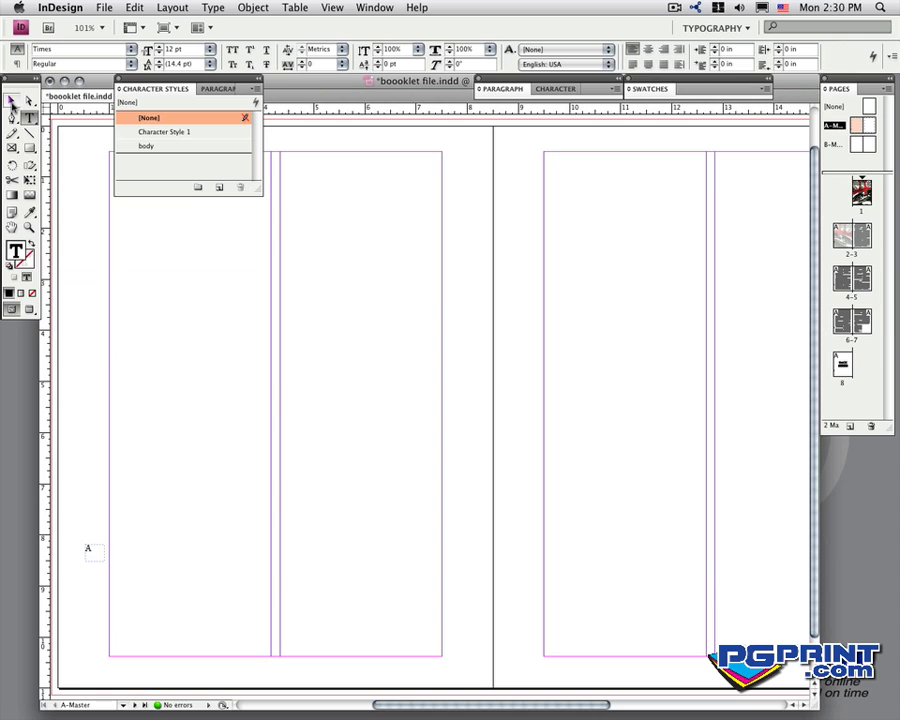
# - Center the page number marker horizontally within its text frame
pyautogui.press('super+a')
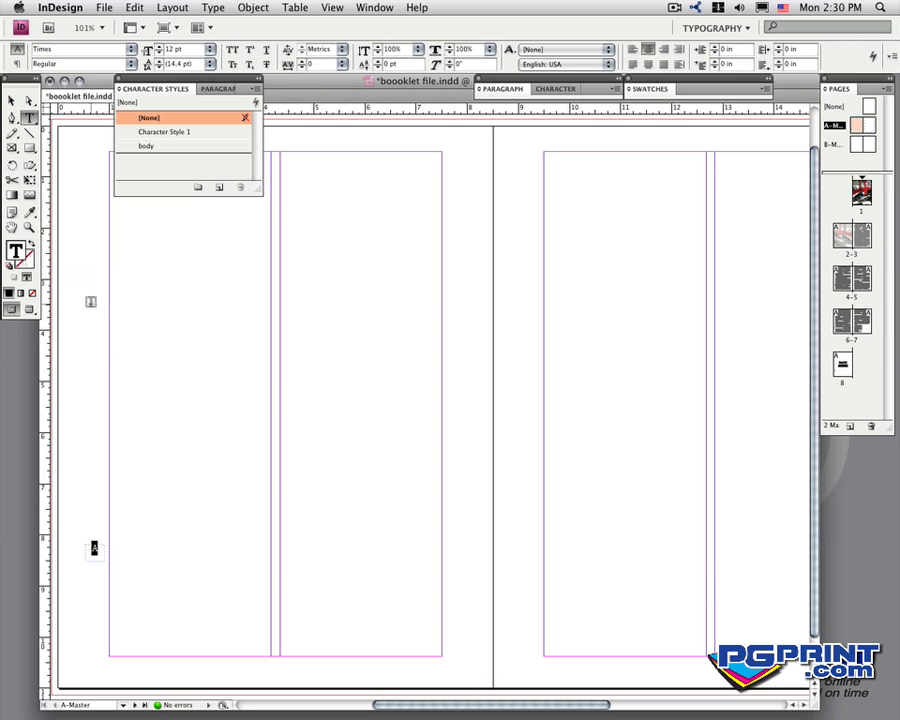
pyautogui.click(12, 101)
pyautogui.click(70, 400)
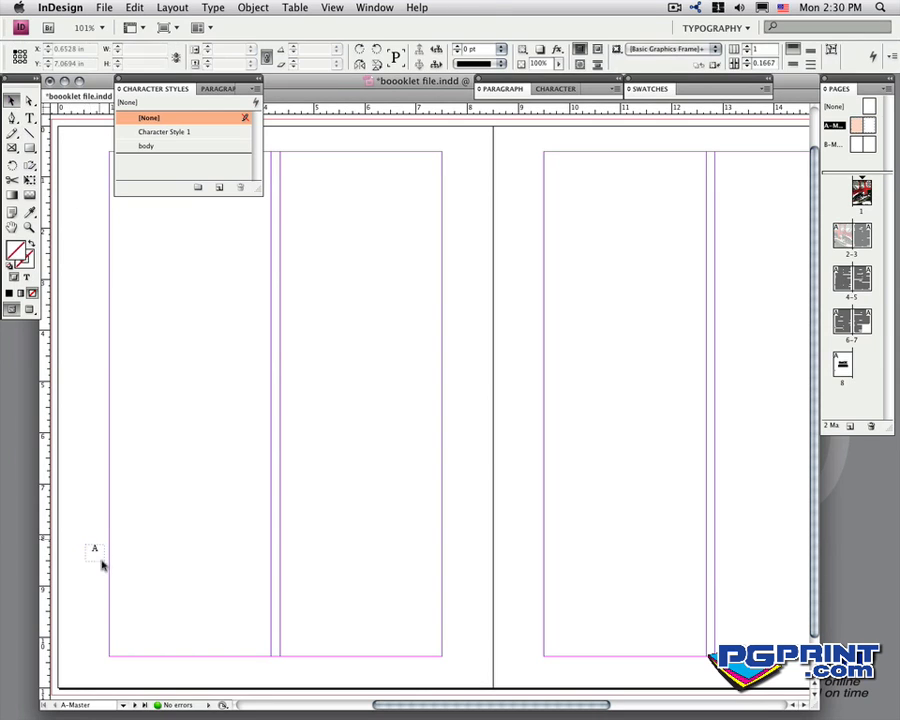
# - Move the page number frame below the left master page's outer column and place a copy below the right page's outer column
pyautogui.click(94, 558)
pyautogui.moveTo(94, 558)
pyautogui.mouseDown()
pyautogui.moveTo(96, 546)
pyautogui.moveTo(118, 664)
pyautogui.moveTo(814, 678)
pyautogui.mouseUp()
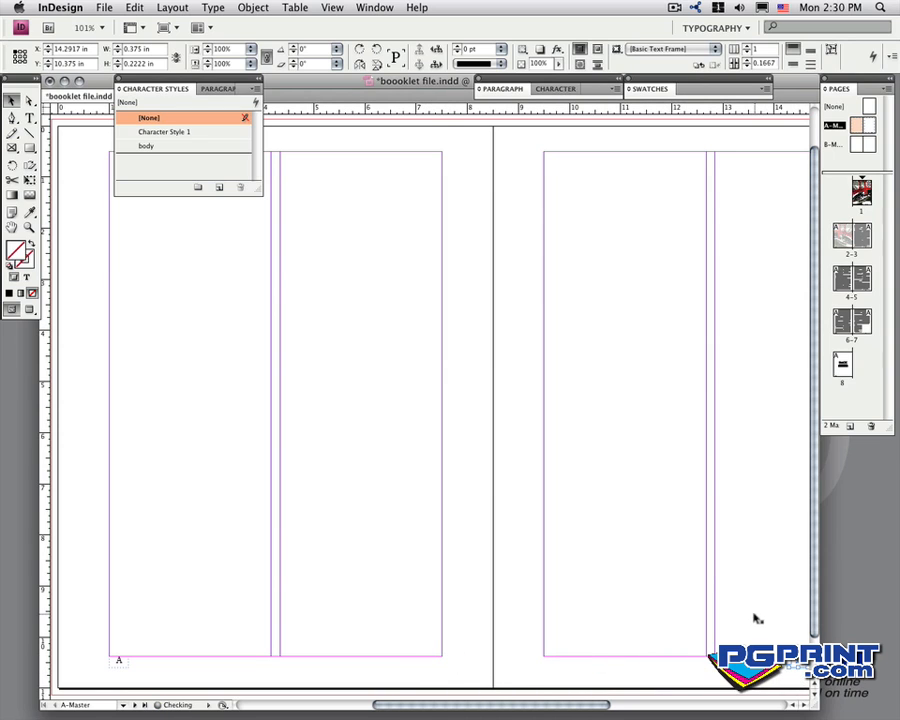
pyautogui.click(757, 619)
pyautogui.hscroll(5, 744, 608)
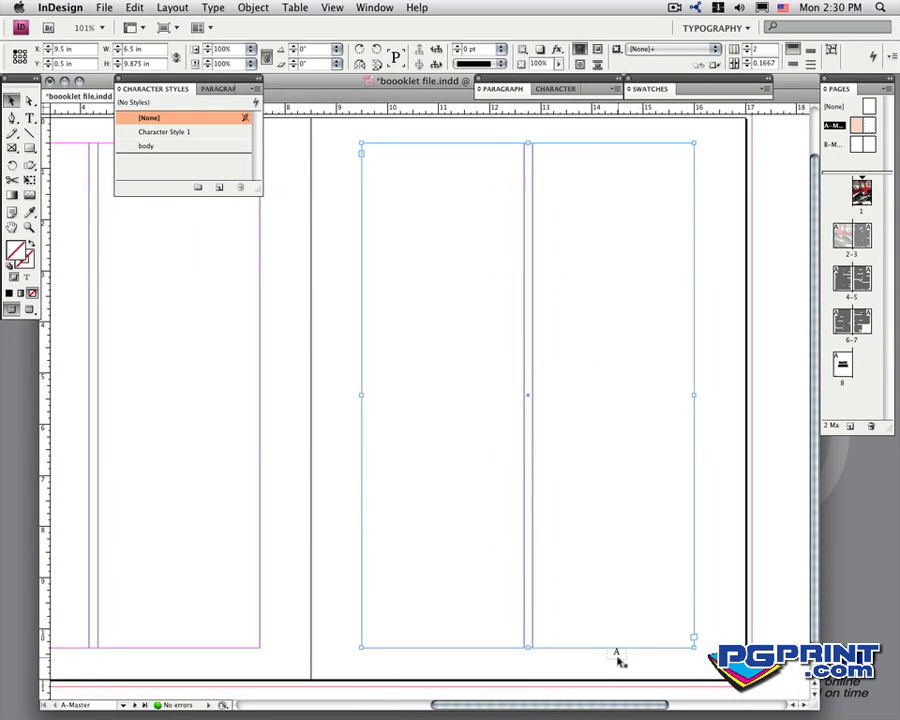
pyautogui.moveTo(620, 660)
pyautogui.mouseDown()
pyautogui.moveTo(688, 657)
pyautogui.moveTo(681, 652)
pyautogui.mouseUp()
pyautogui.click(548, 665)
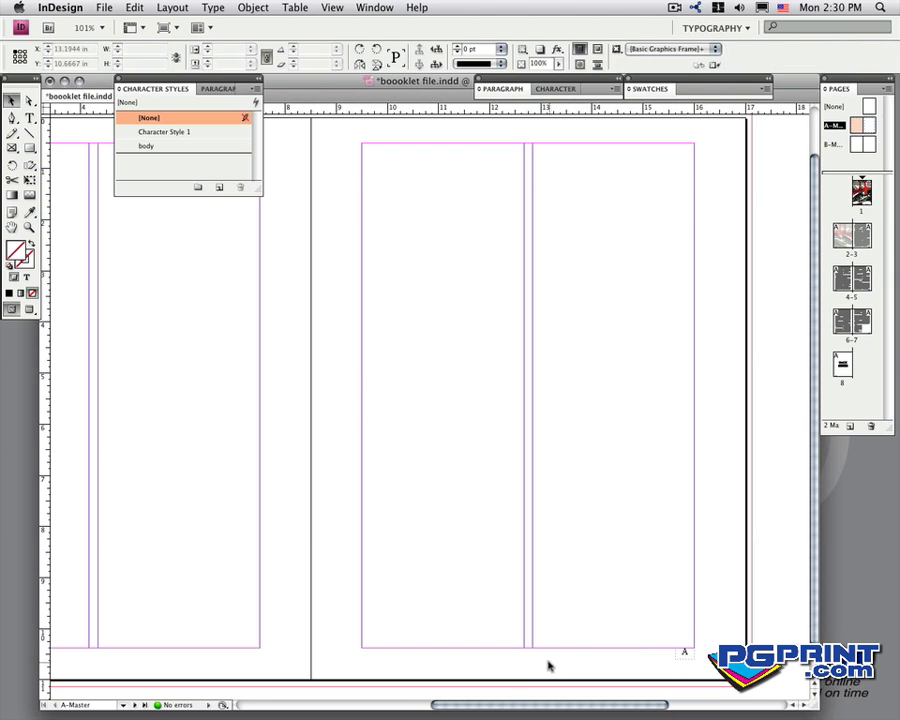
# - Check the numbering on pages 2-3, and lower both page number frames on A-Master to a Y position of 10.4844 in
pyautogui.press('alt+super+0')
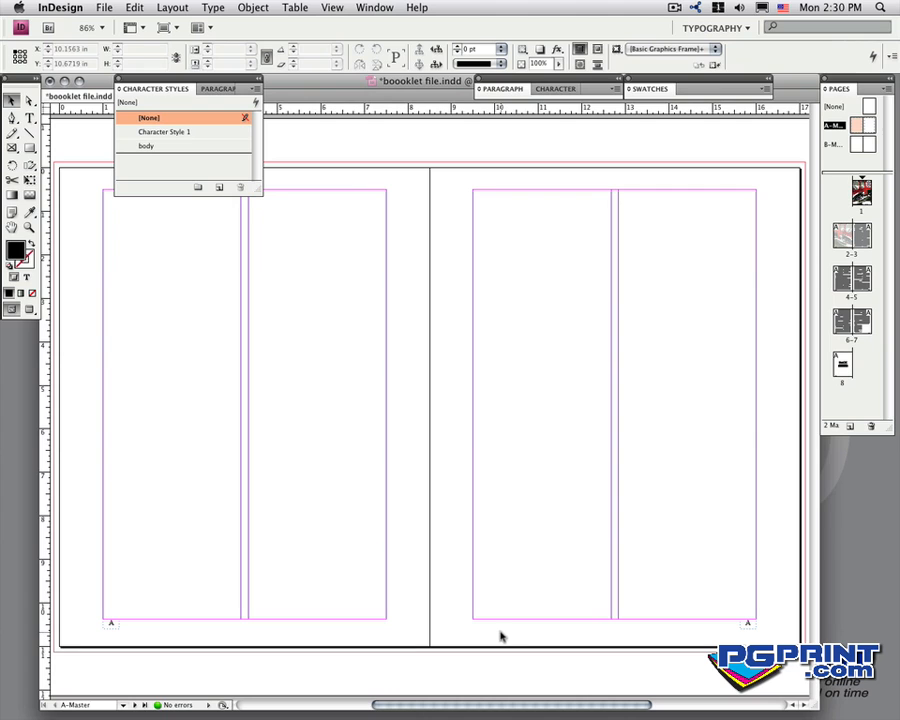
pyautogui.doubleClick(842, 237)
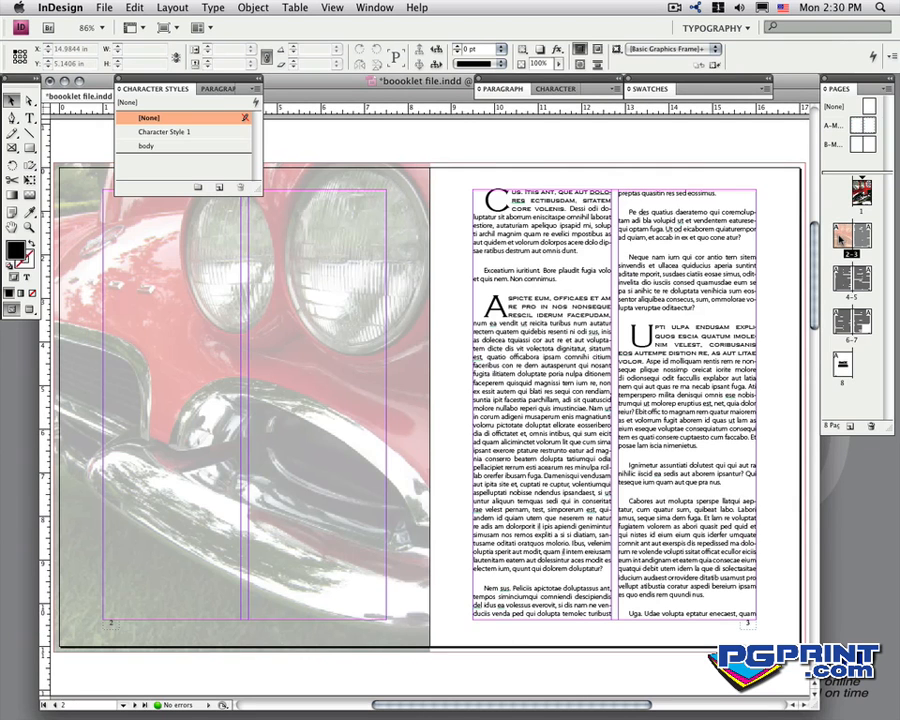
pyautogui.doubleClick(858, 125)
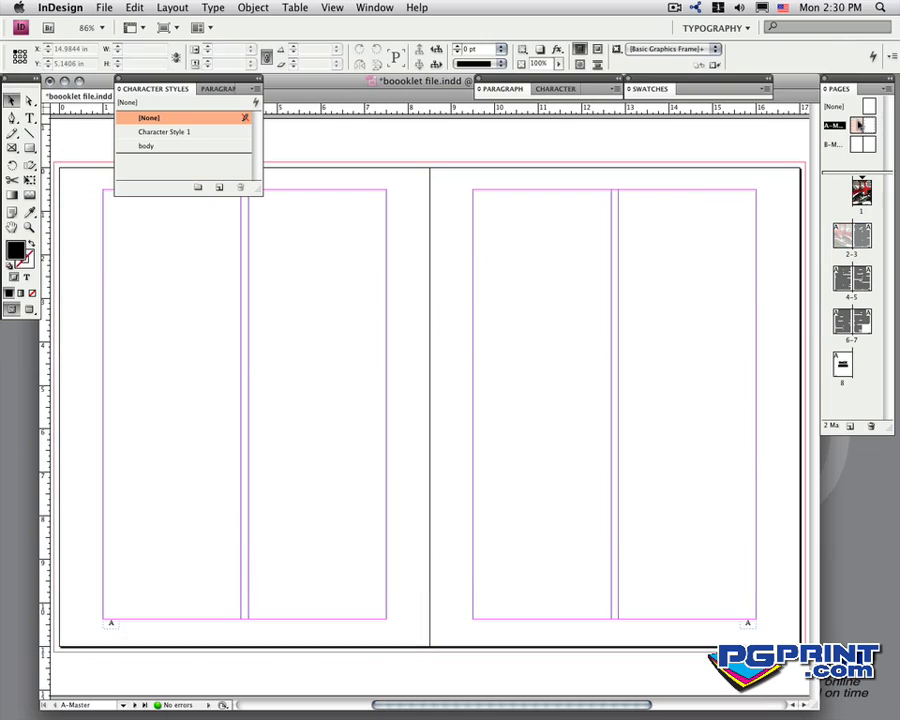
pyautogui.click(112, 624)
pyautogui.keyDown('shift'); pyautogui.click(748, 624); pyautogui.keyUp('shift')
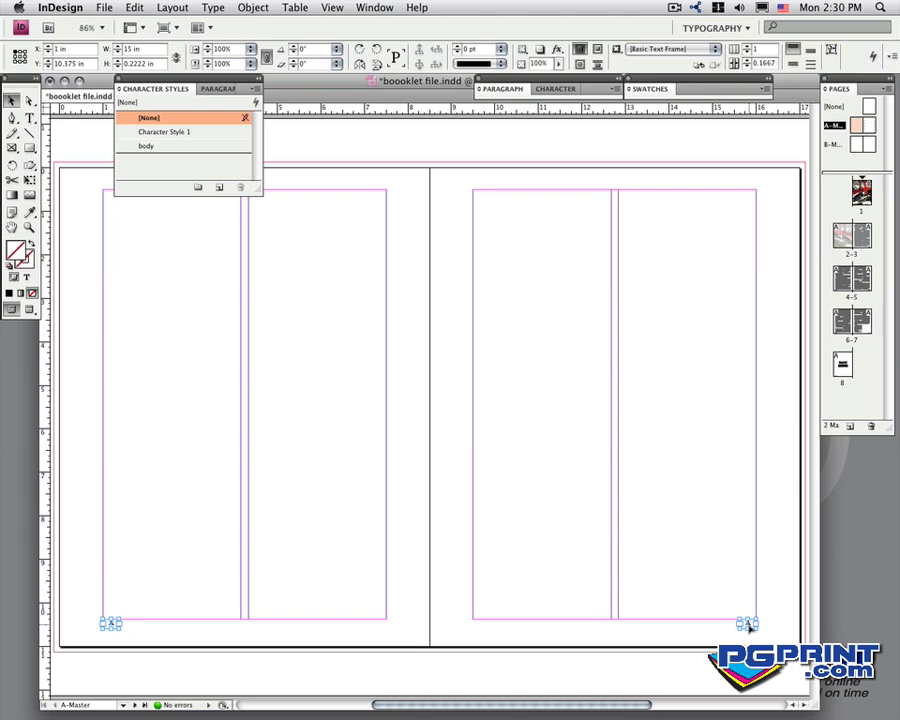
pyautogui.moveTo(748, 626); pyautogui.dragTo(748, 631)
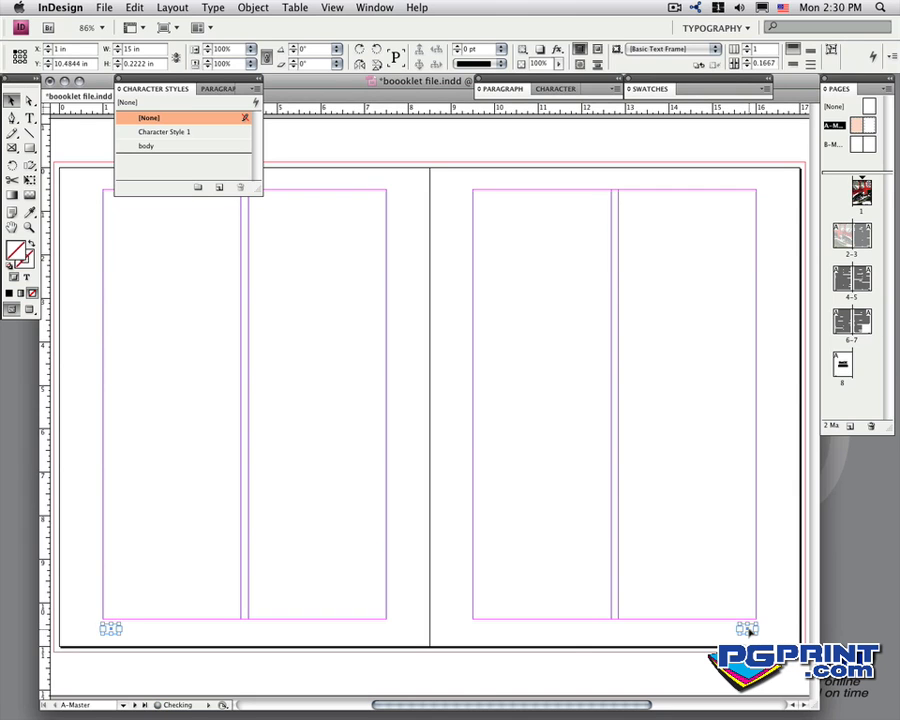
pyautogui.click(557, 651)
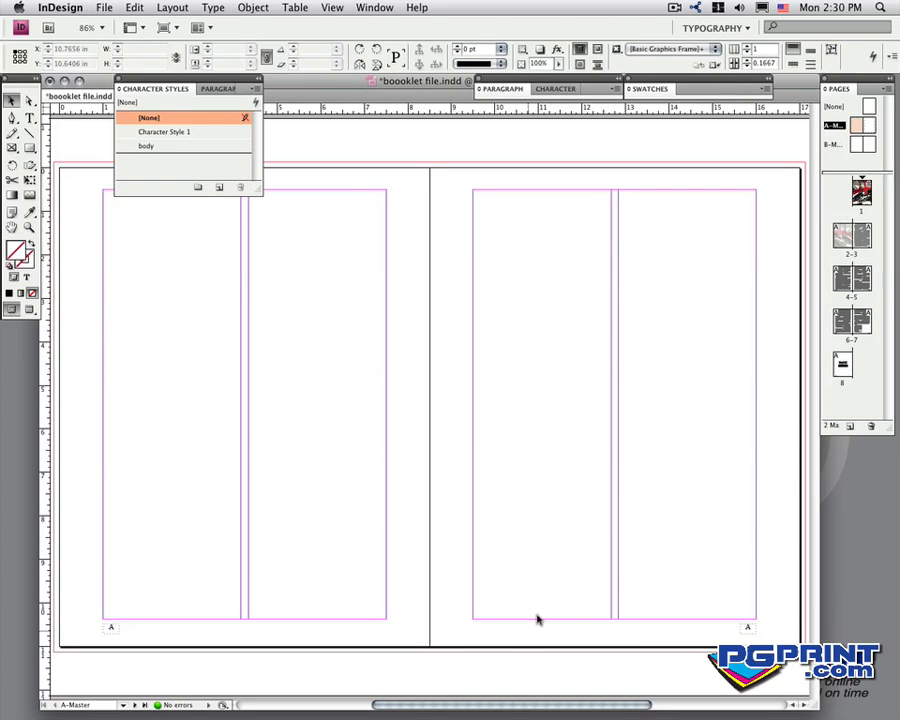
# - Preview spreads 2-3, 4-5 and 6-7 and the back cover without guides to check their page numbers
pyautogui.doubleClick(846, 238)
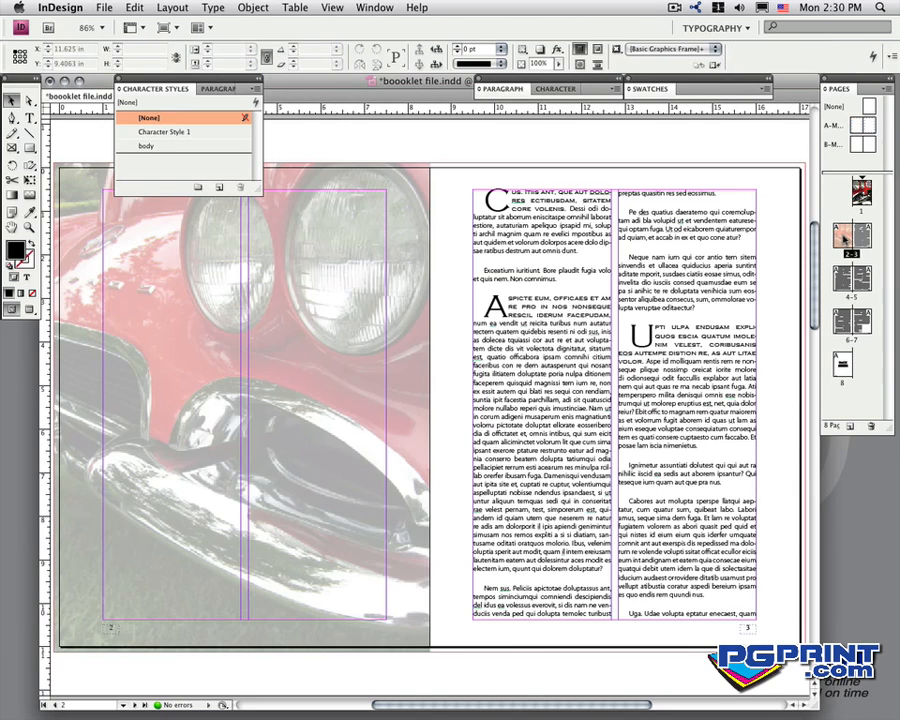
pyautogui.click(233, 425)
pyautogui.click(30, 309)
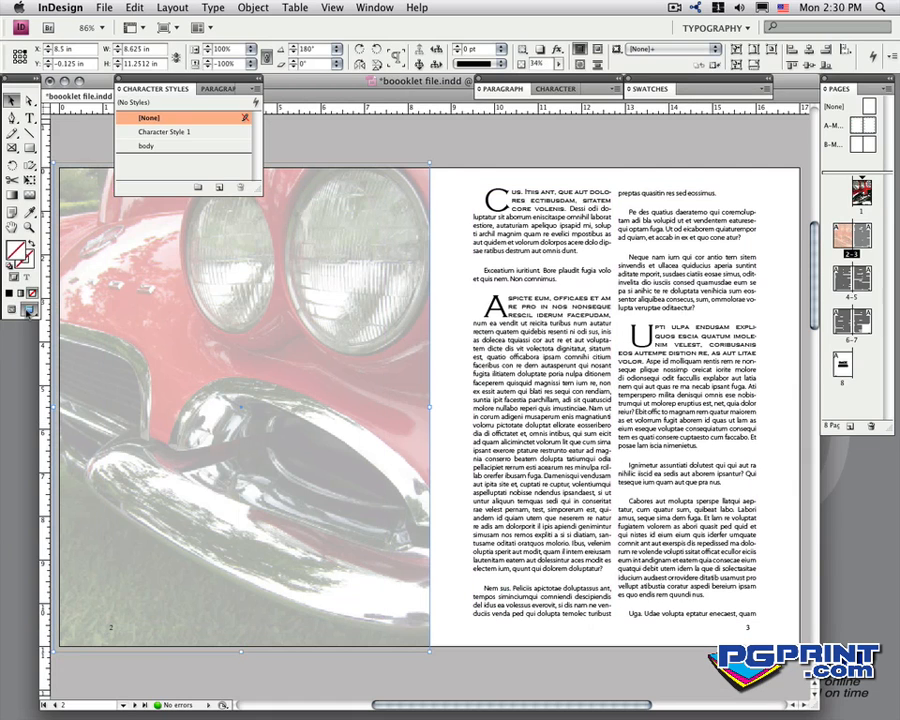
pyautogui.click(720, 673)
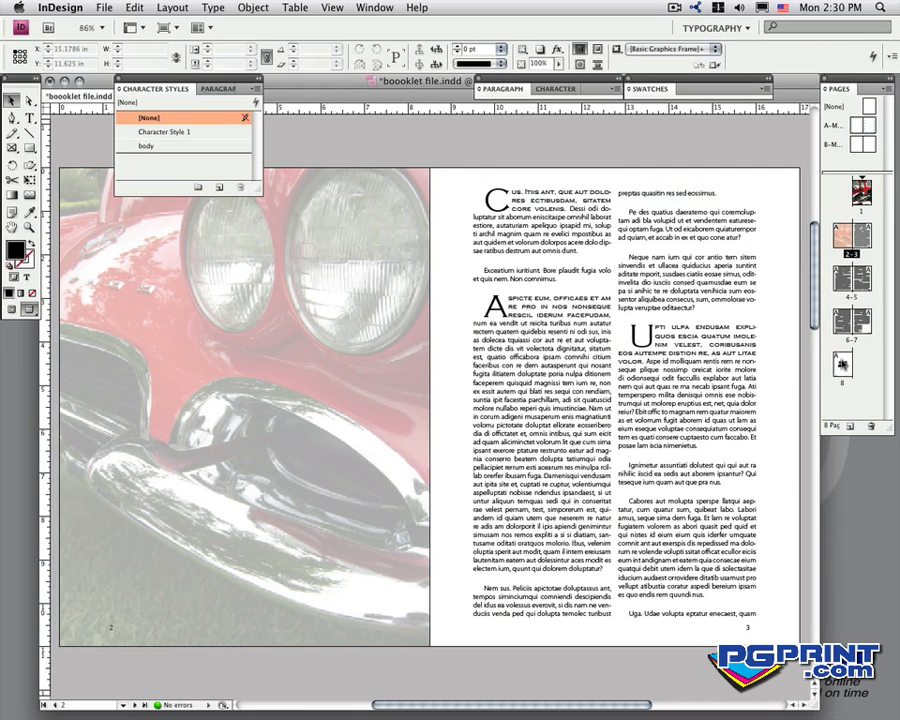
pyautogui.doubleClick(846, 283)
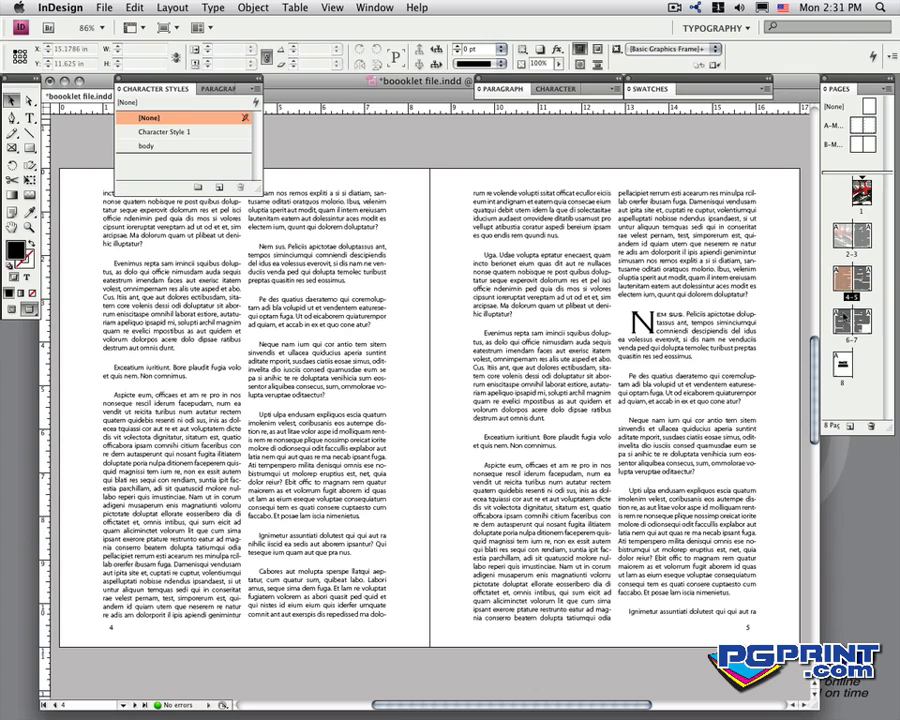
pyautogui.doubleClick(846, 320)
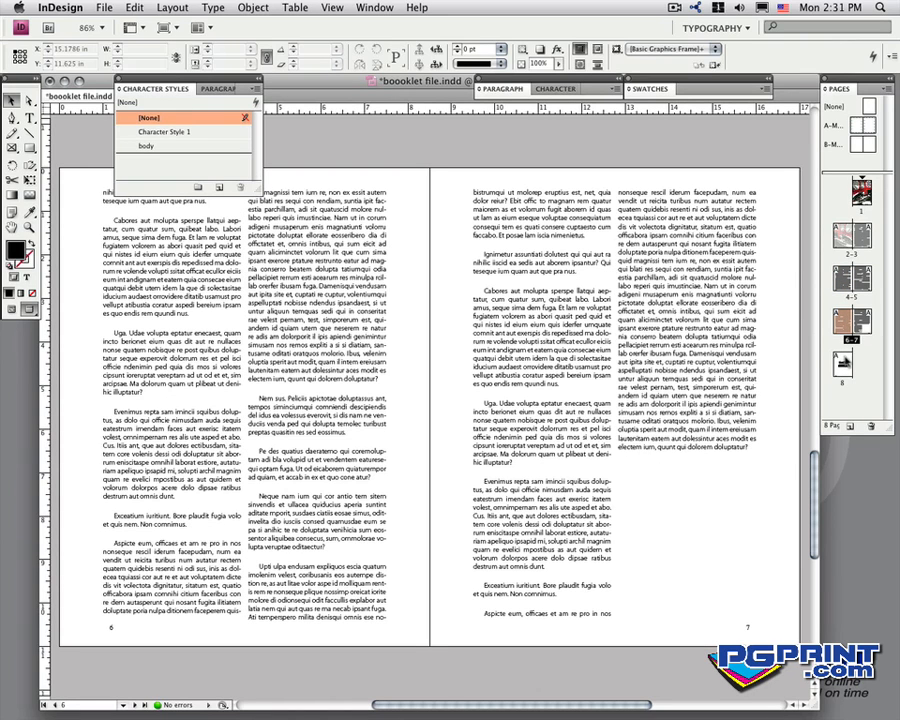
pyautogui.doubleClick(842, 363)
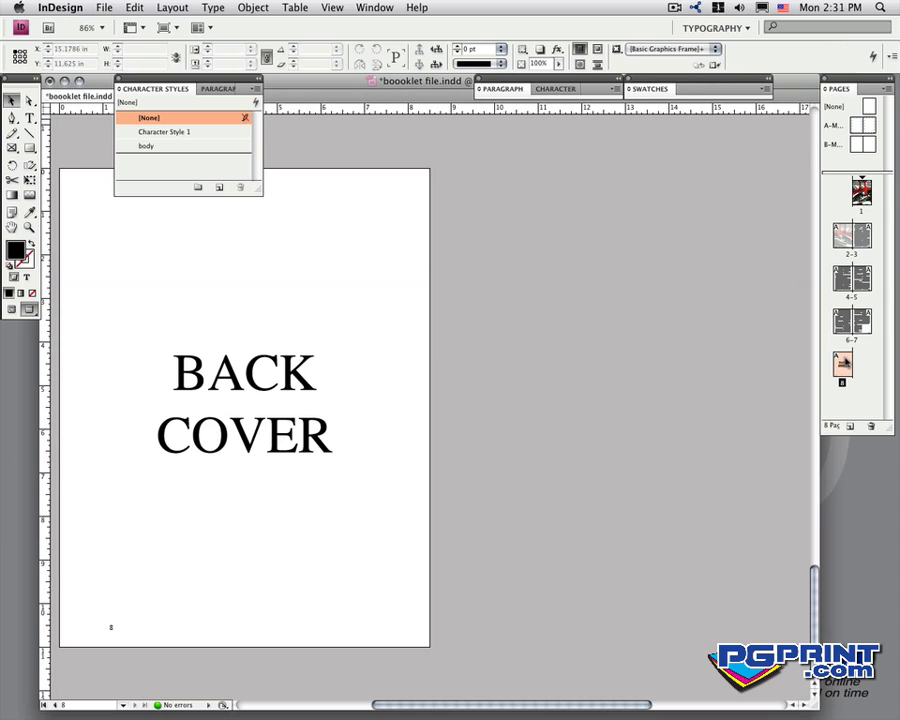
# - Apply B-Master to the back cover on page 8 to drop its page number, and delete the empty two-column text frame there
pyautogui.click(12, 309)
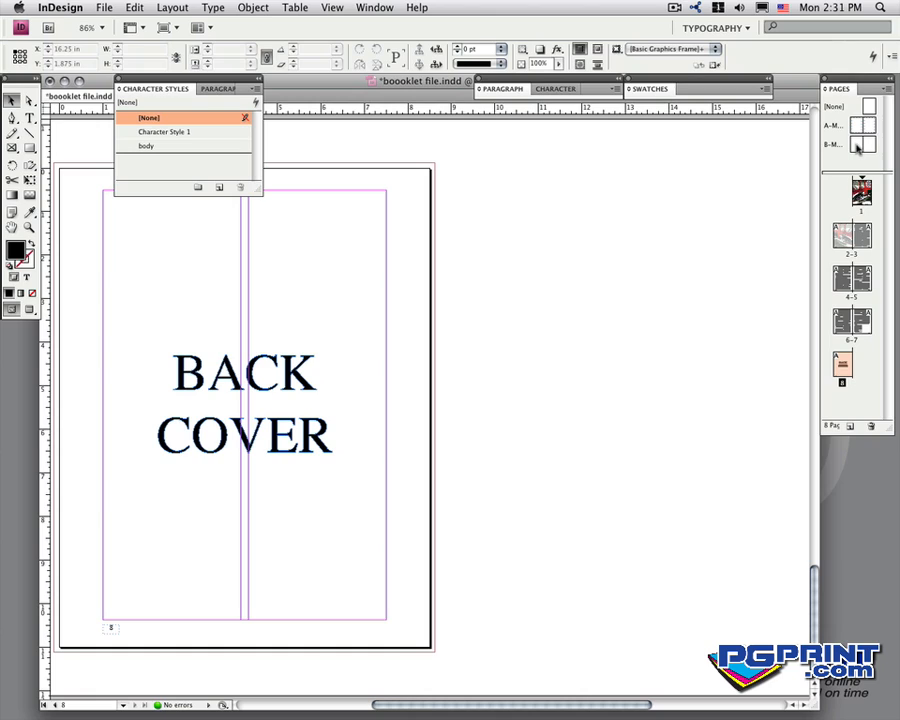
pyautogui.moveTo(857, 147); pyautogui.dragTo(842, 366)
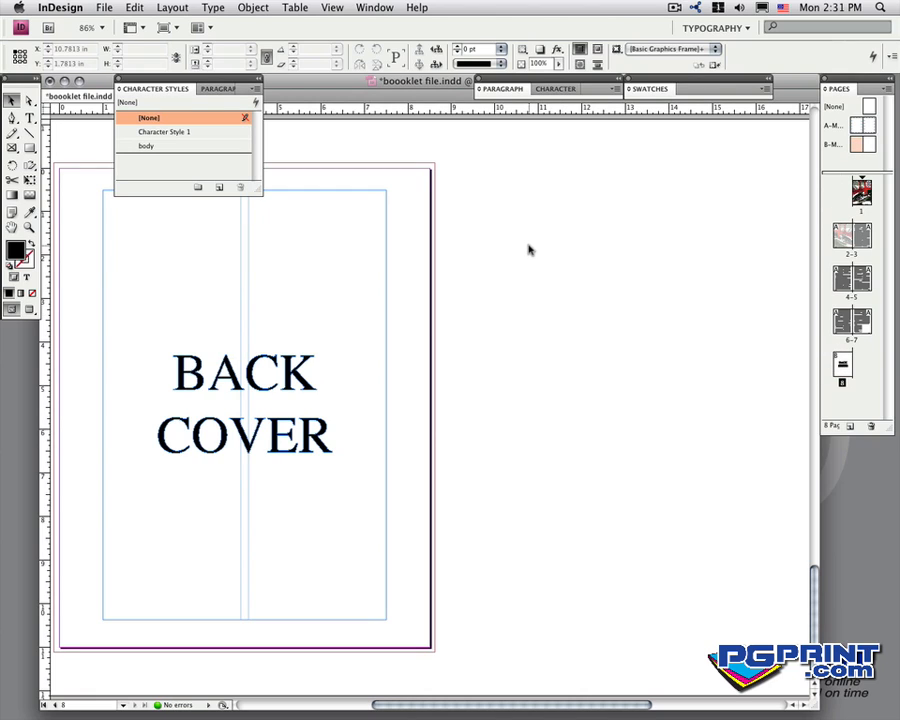
pyautogui.click(385, 231)
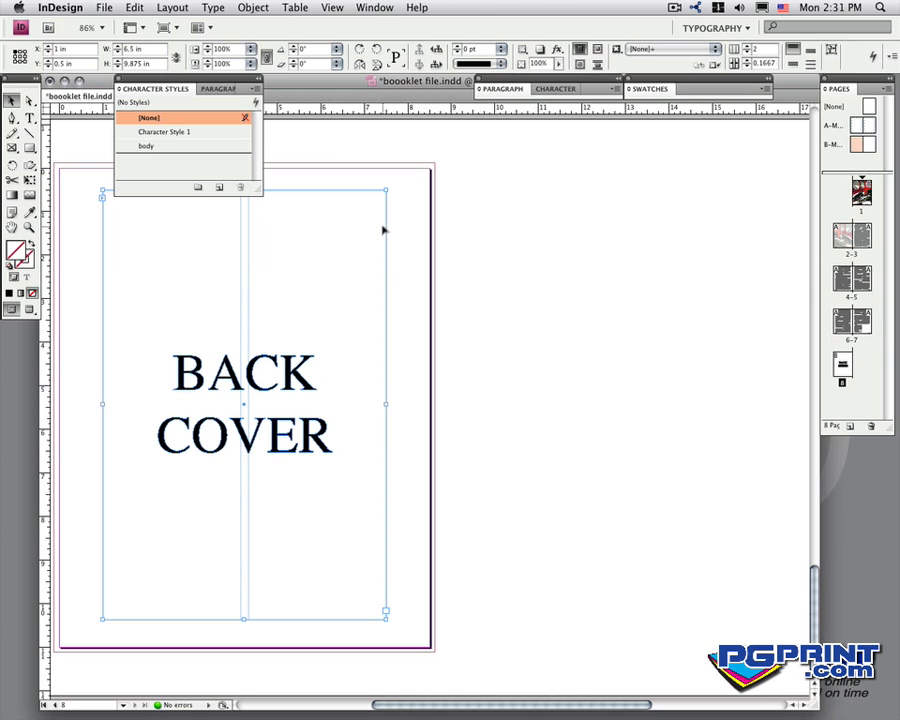
pyautogui.press('Delete')
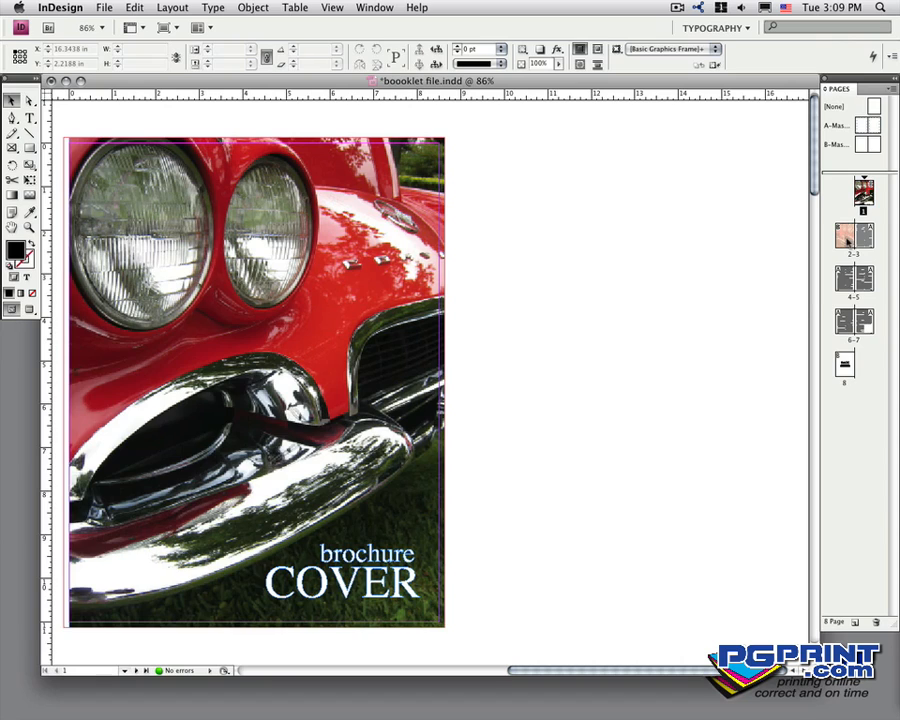
# - Start a new section on page 3, the first inside text page, with page numbering starting at 1, accepting duplicate page numbers
pyautogui.doubleClick(848, 238)
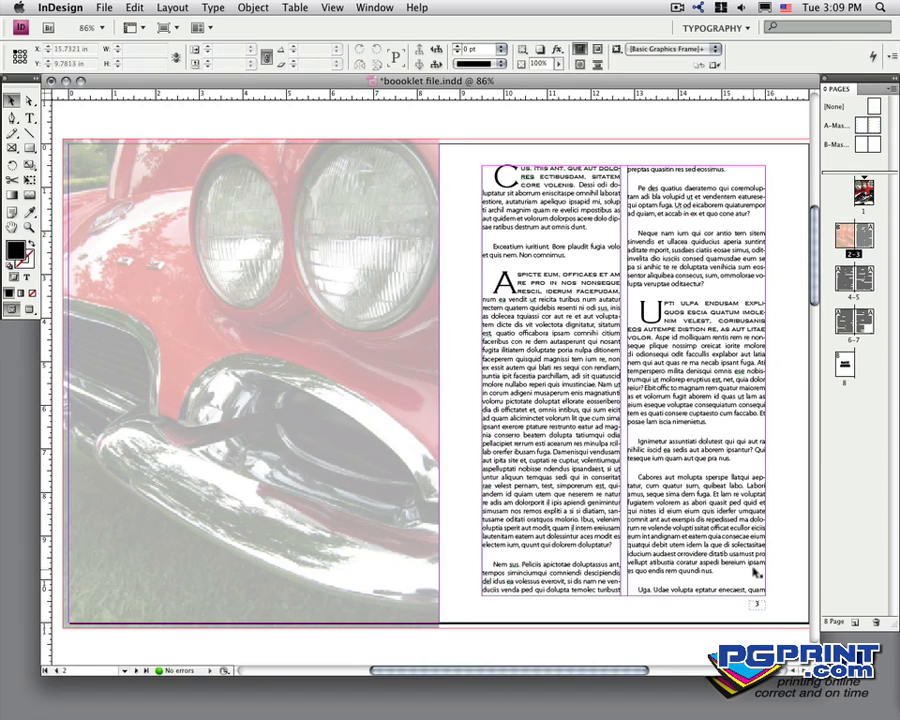
pyautogui.click(888, 90)
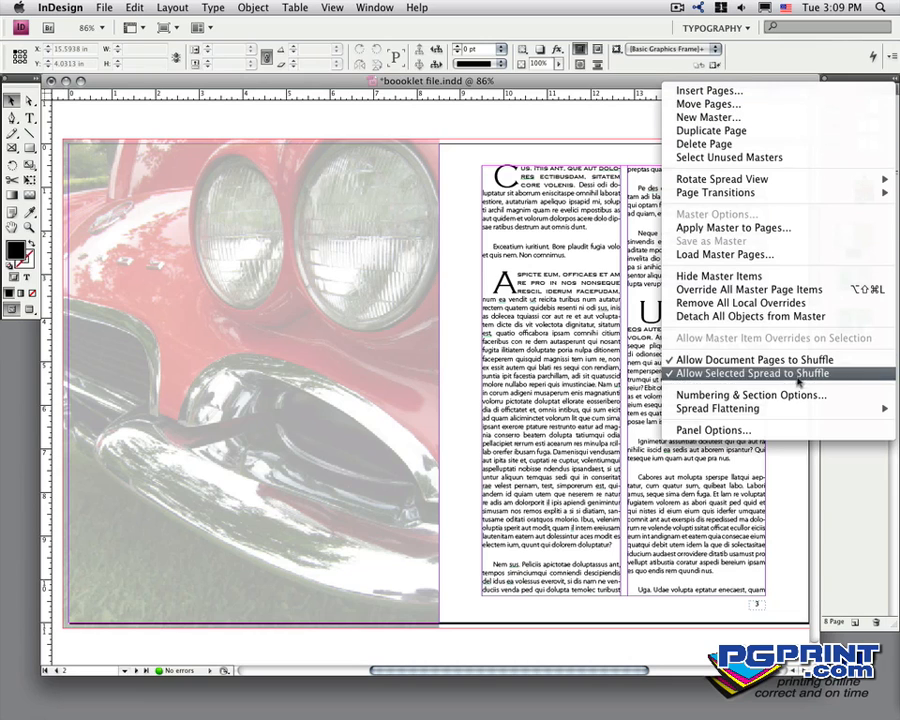
pyautogui.click(785, 394)
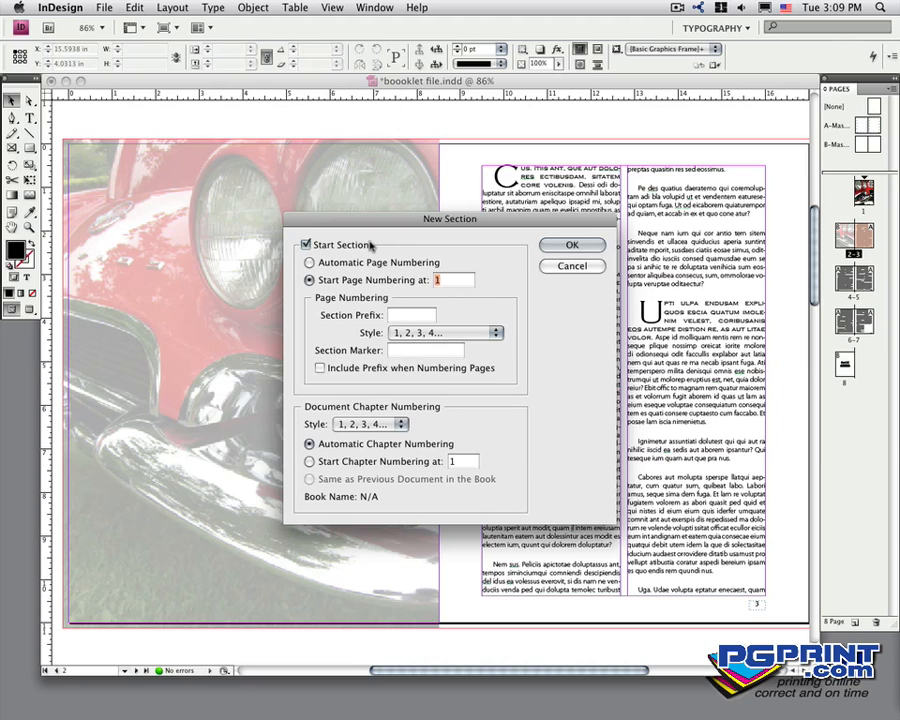
pyautogui.click(557, 245)
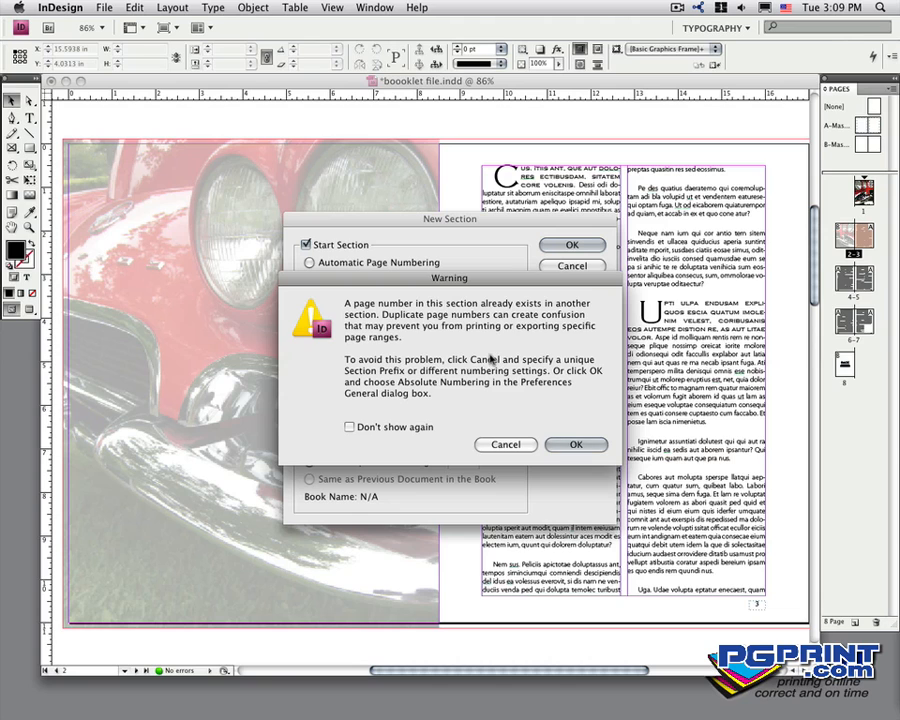
pyautogui.click(574, 444)
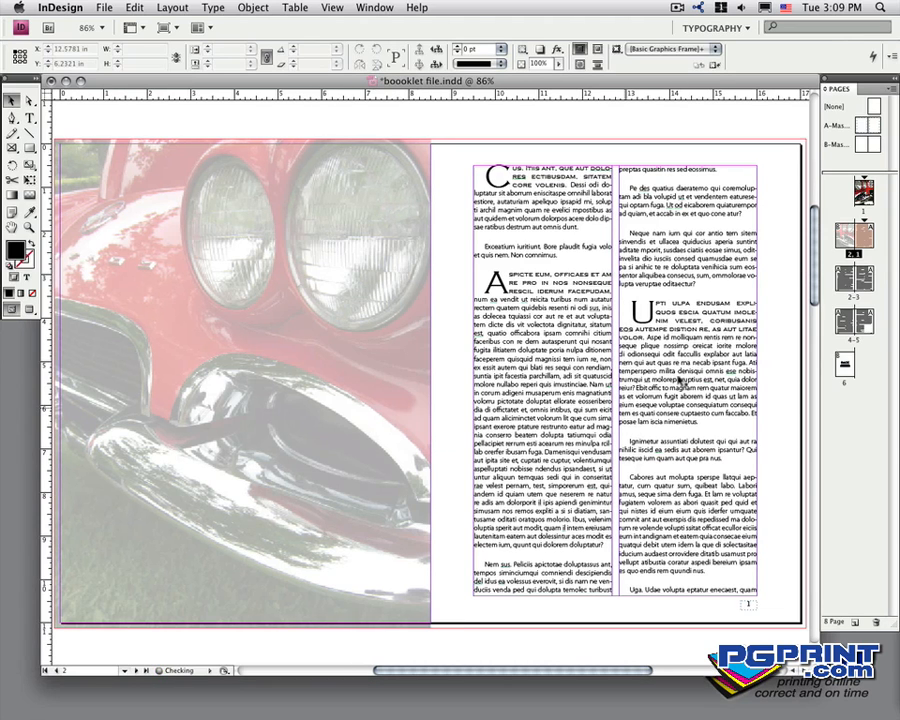
# - Change the page numbering style of the front cover's section to A, B, C, D
pyautogui.click(866, 194)
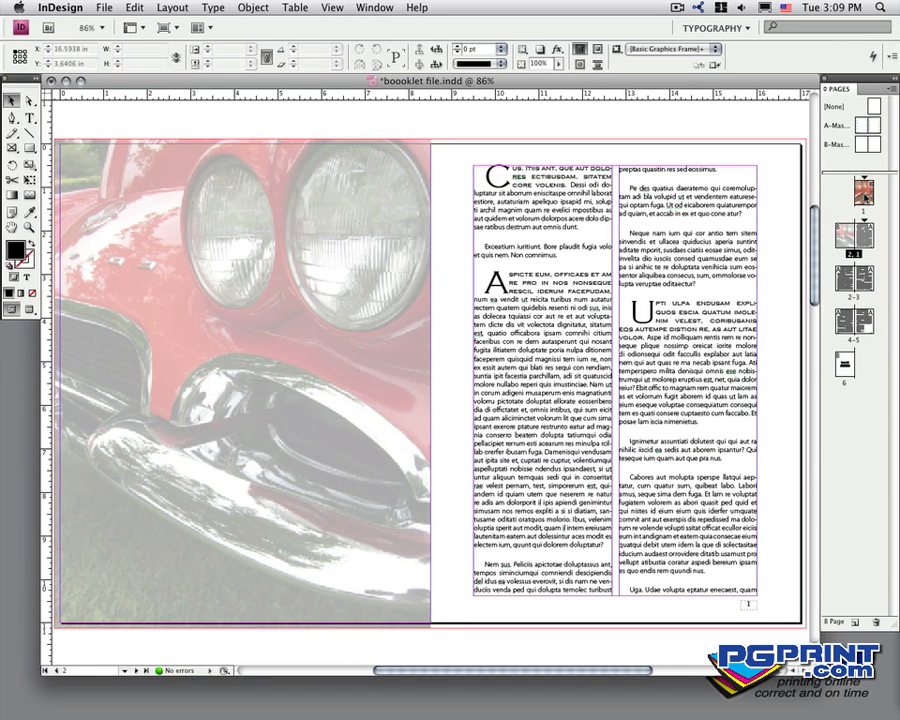
pyautogui.click(895, 89)
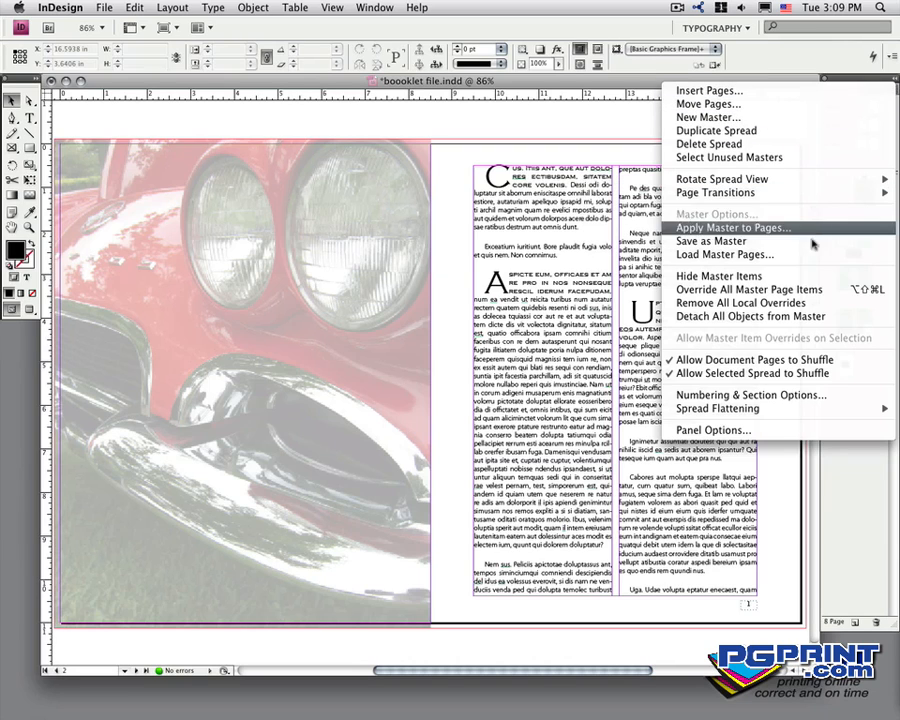
pyautogui.click(780, 394)
pyautogui.click(492, 332)
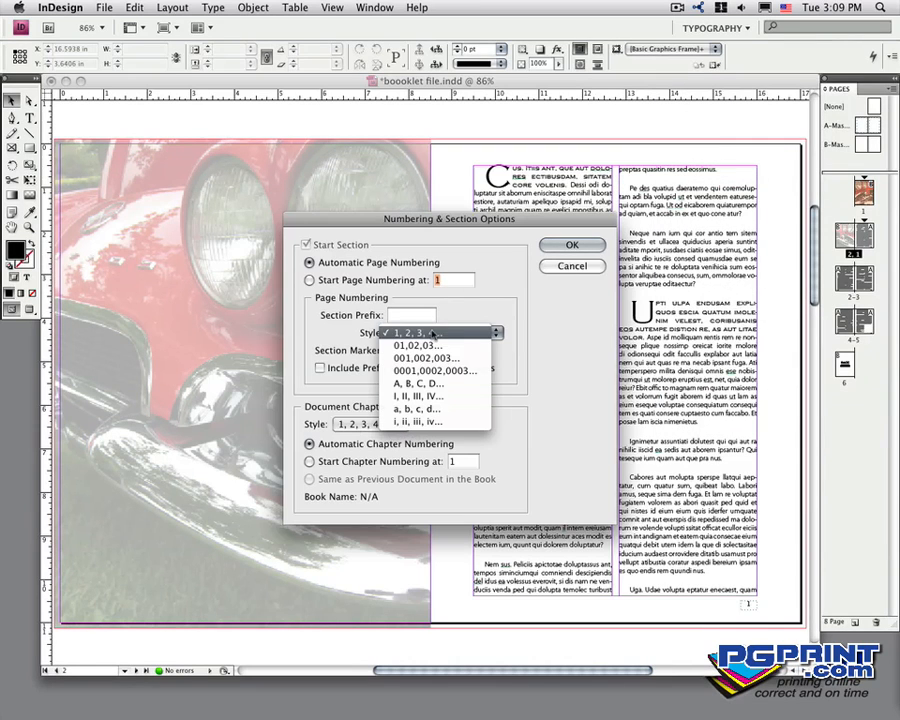
pyautogui.click(458, 384)
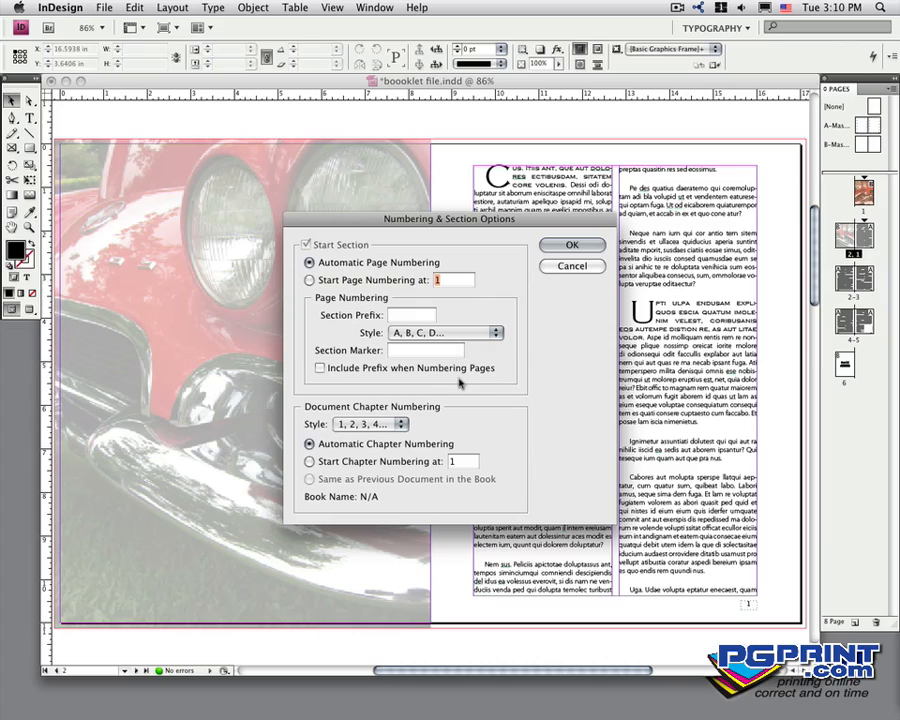
pyautogui.click(589, 245)
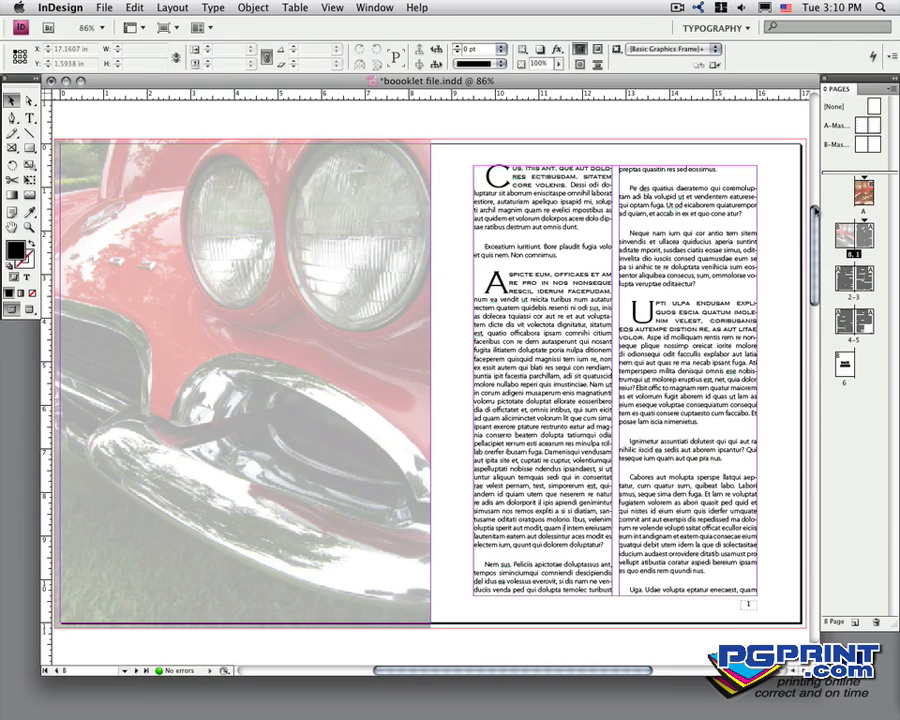